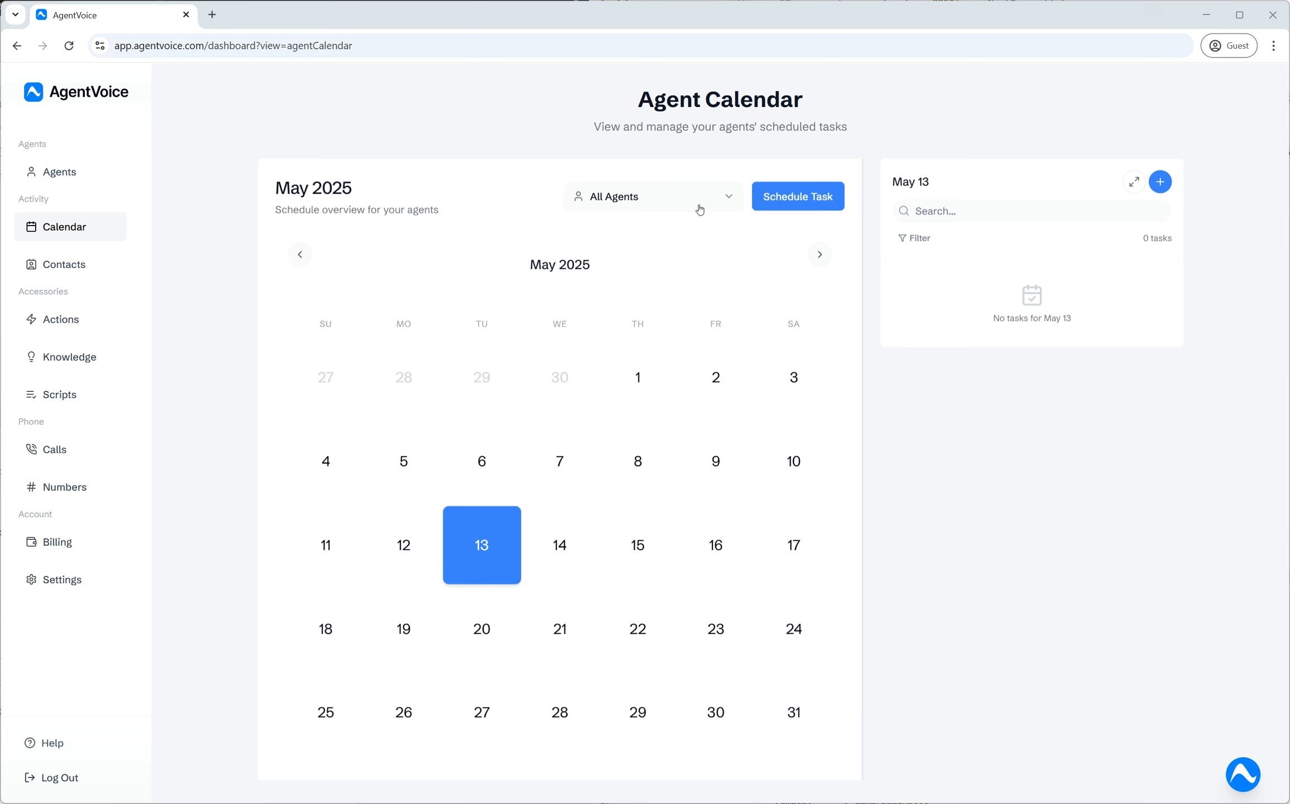
Step: Filter the agent calendar to AgentVoice Demo and browse the months around May 2025
left_click(700, 209)
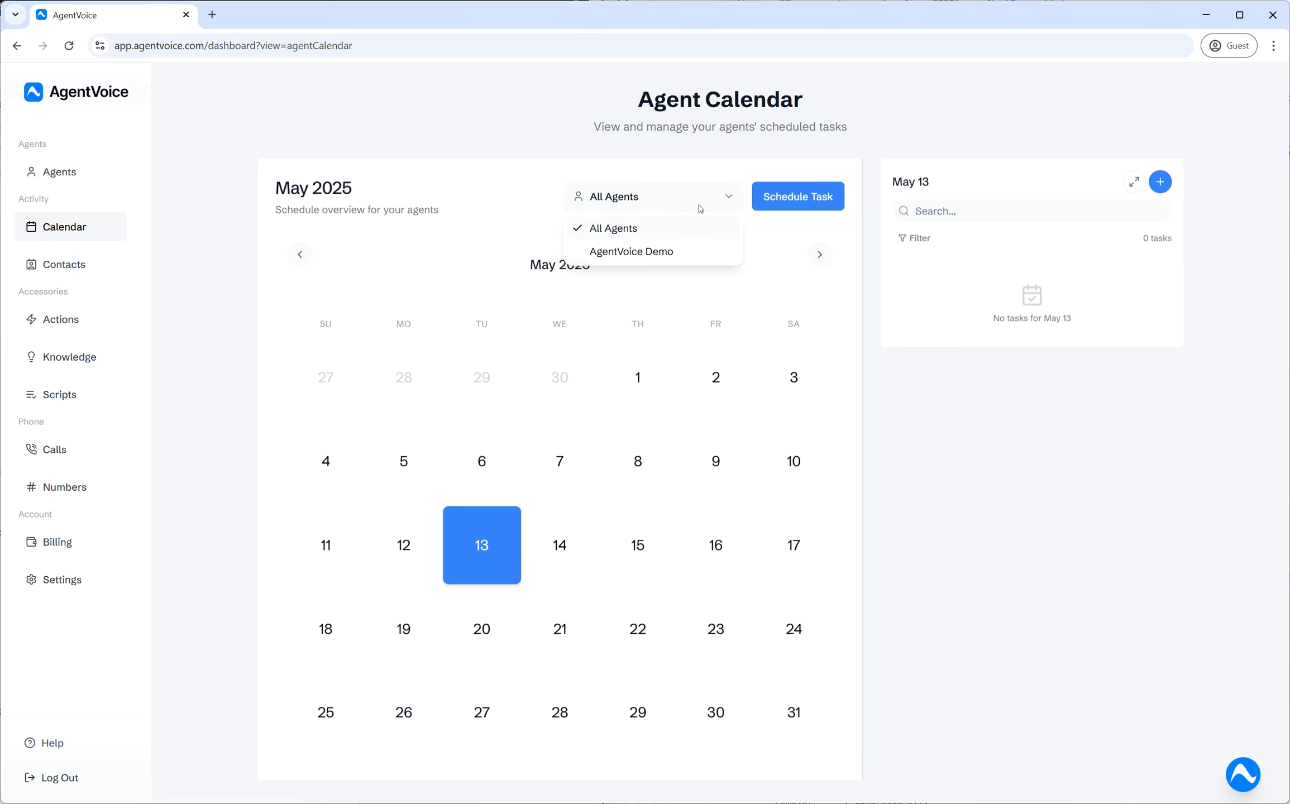
left_click(634, 255)
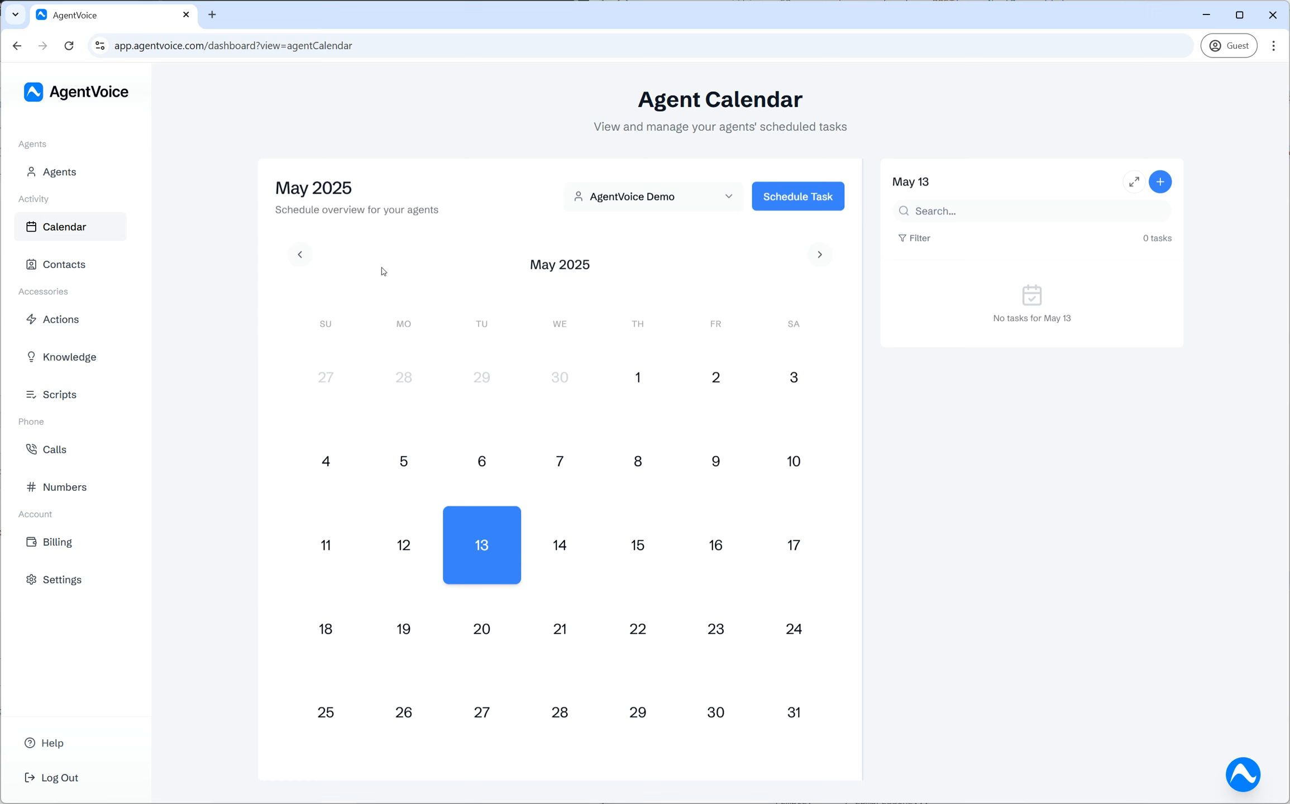
left_click(300, 254)
left_click(820, 254)
left_click(819, 254)
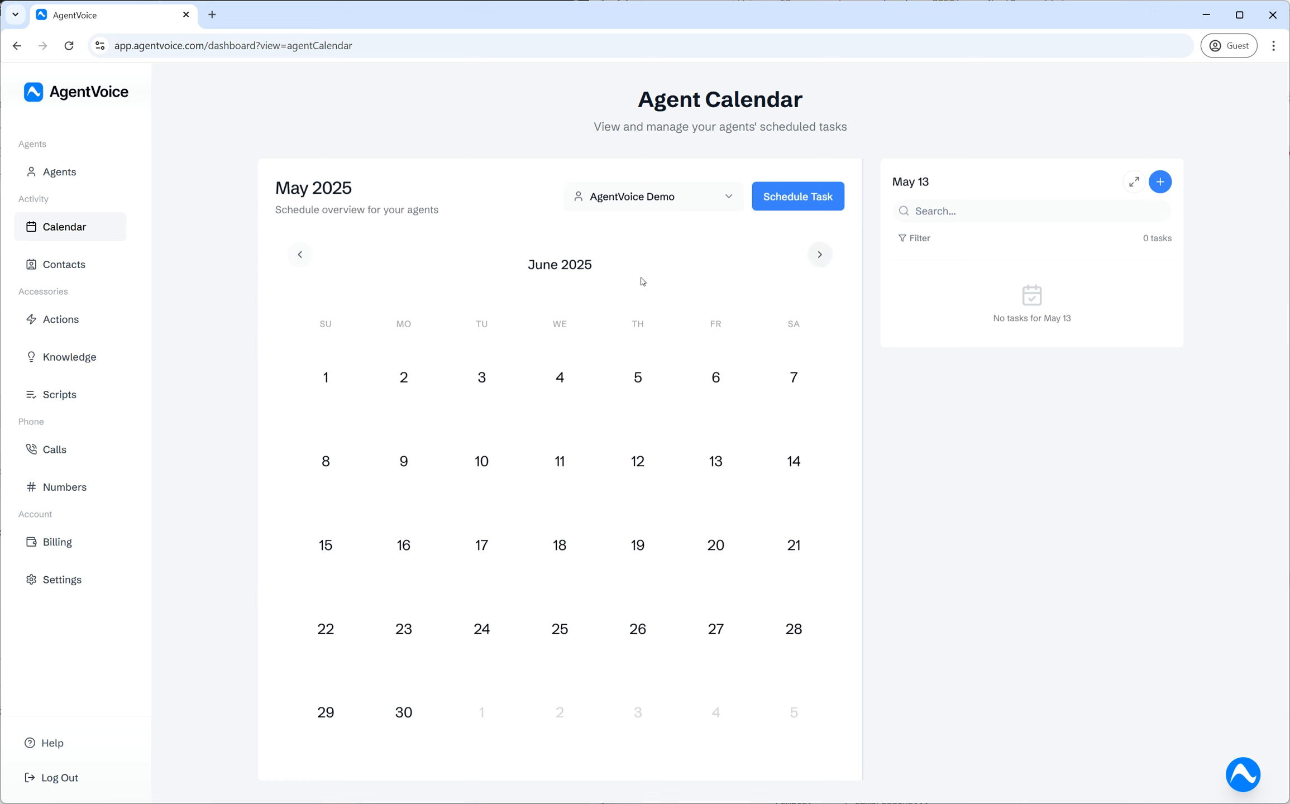
left_click(305, 254)
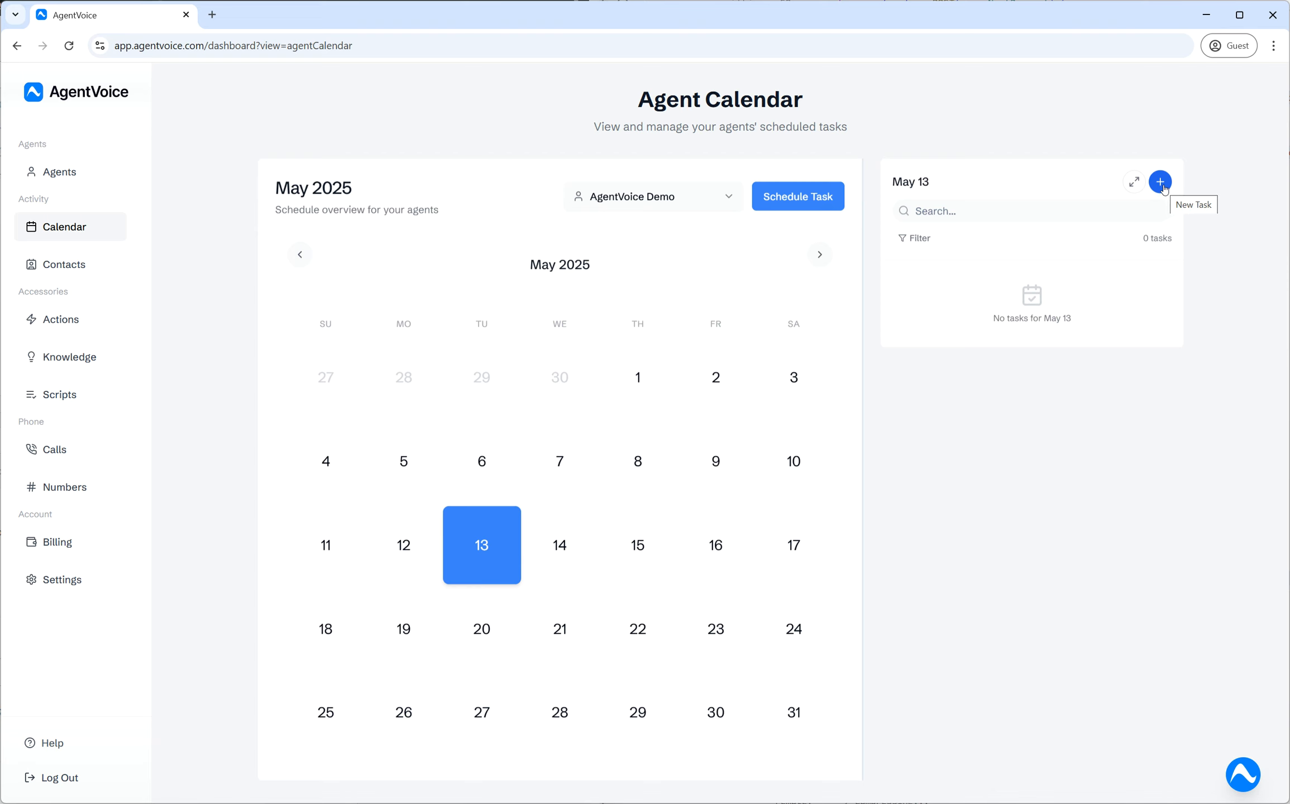
Step: Start scheduling a new task and title it "Call" followed by the contact's first name
left_click(802, 208)
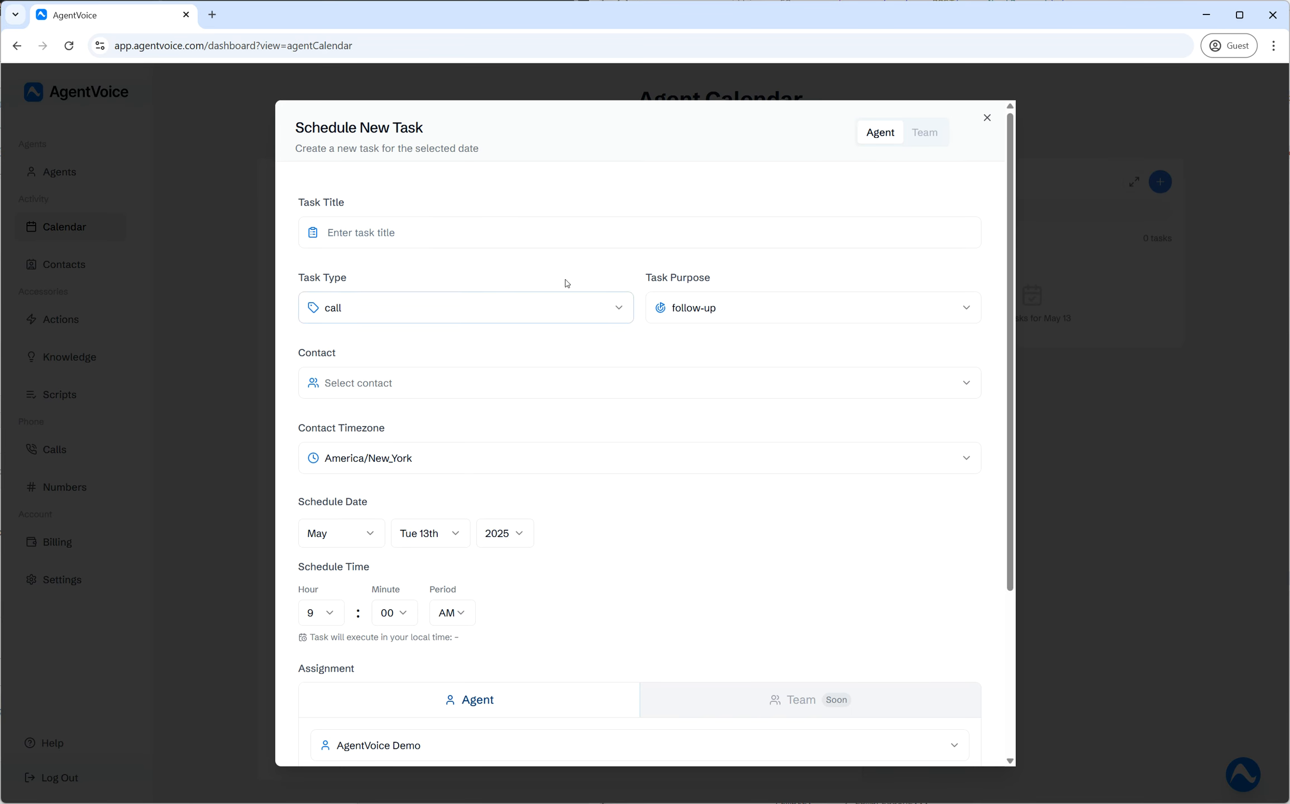
left_click(421, 234)
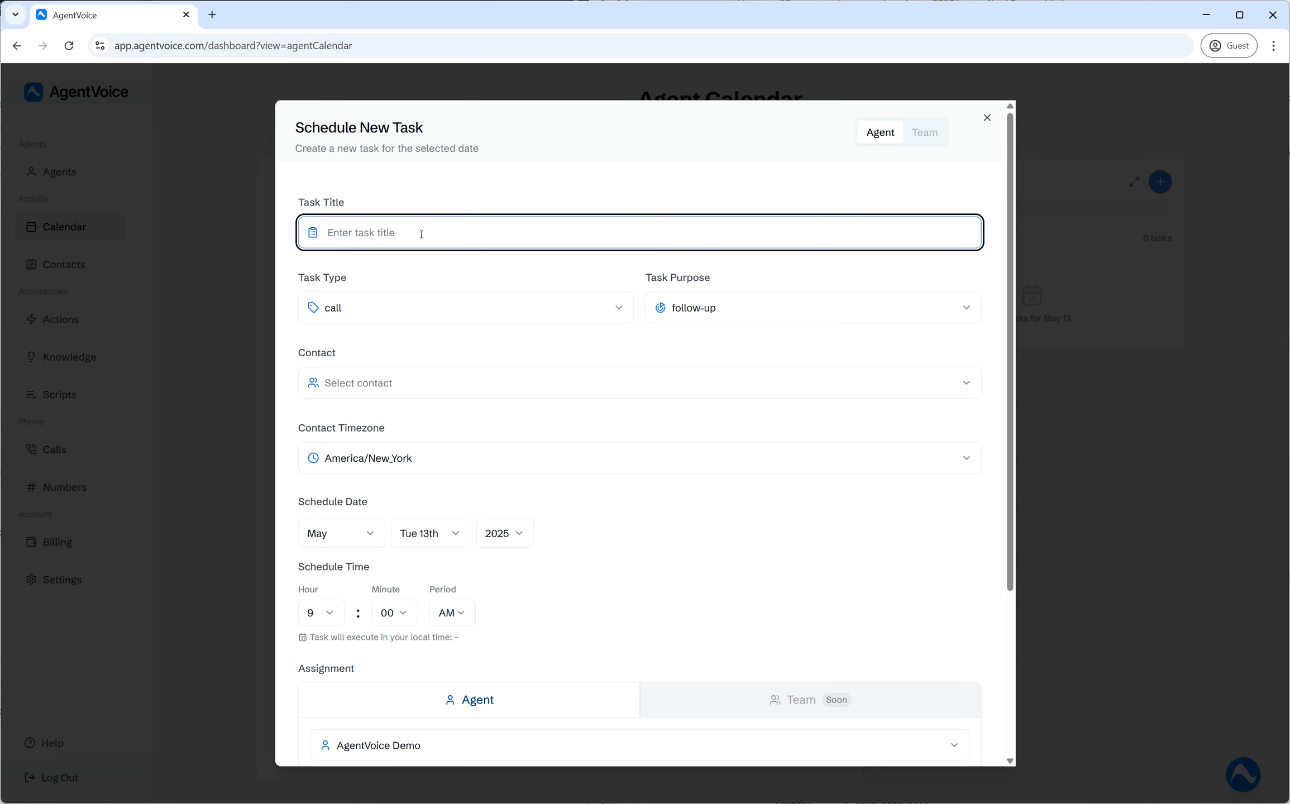
type("Call")
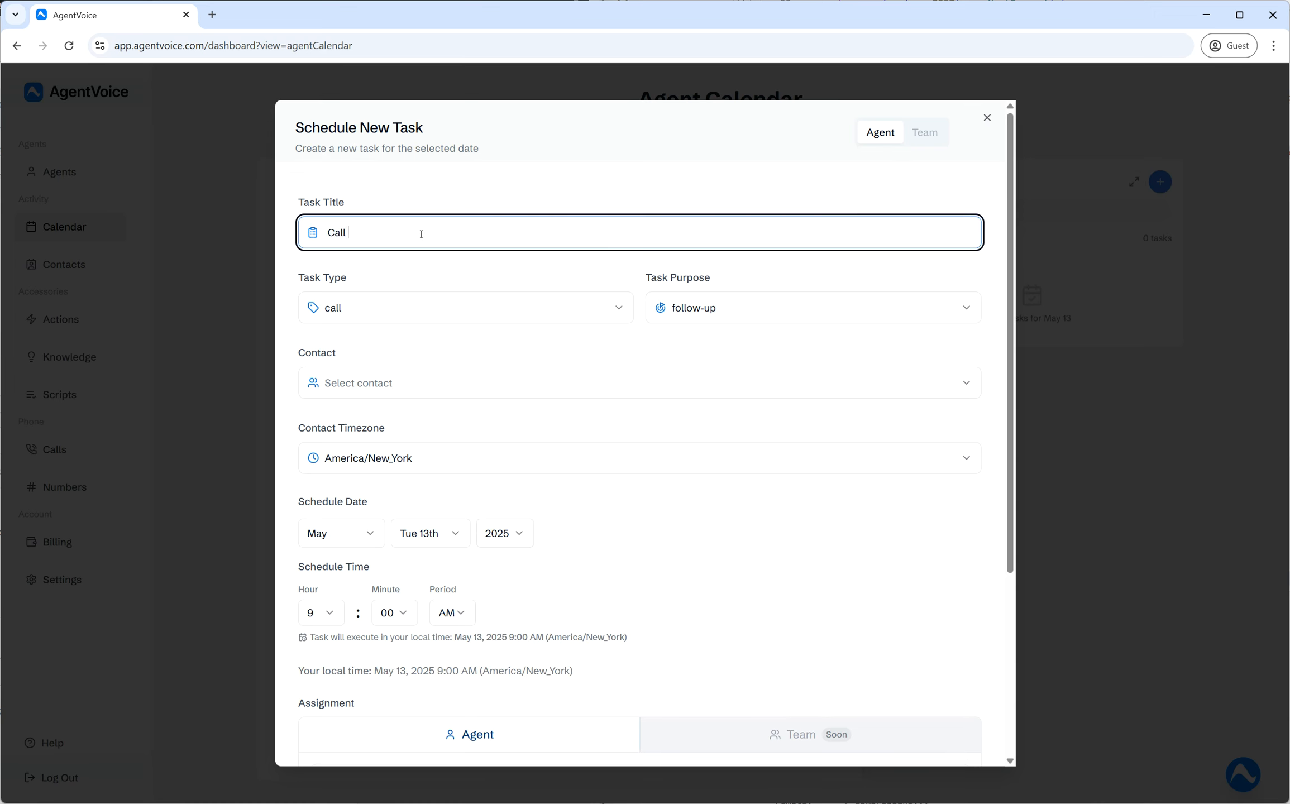
type(" Jennifer")
left_click(424, 207)
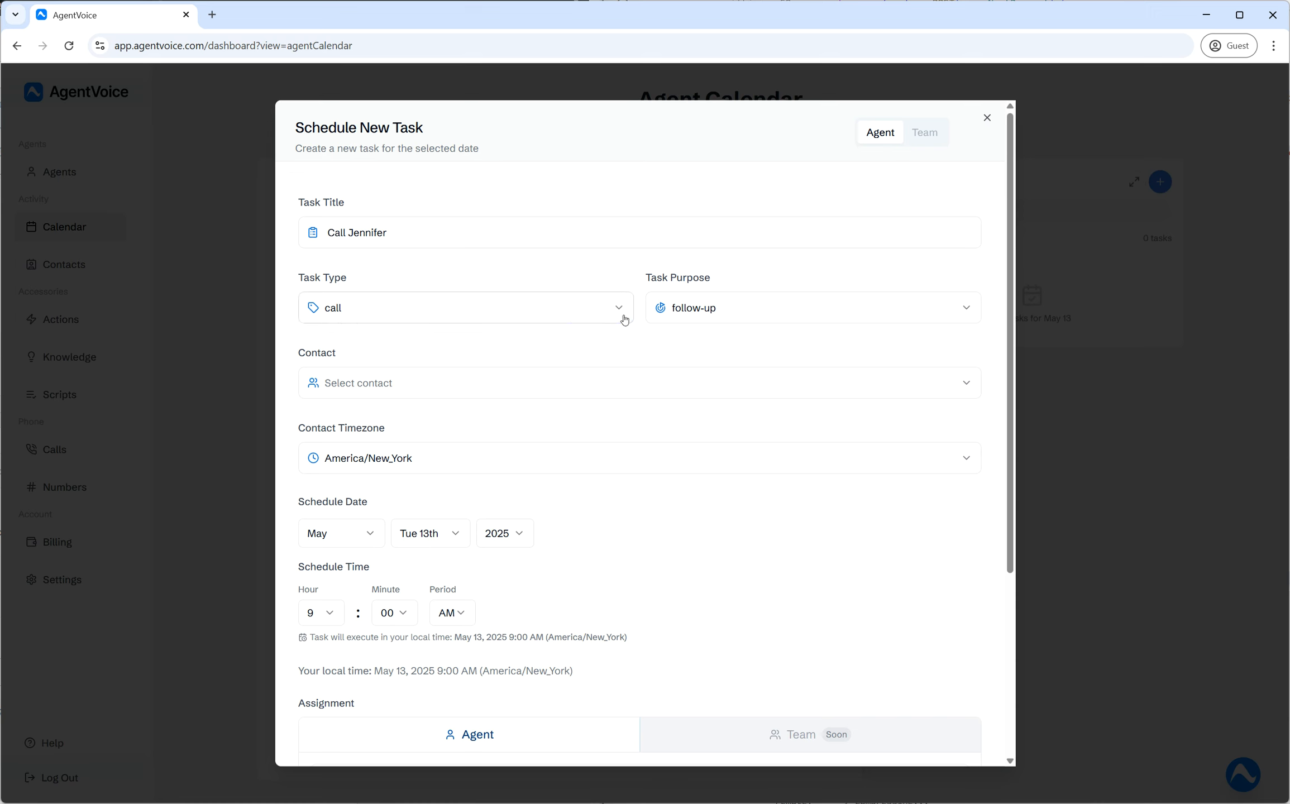
Step: Review the options available for the new task's type and purpose
left_click(581, 322)
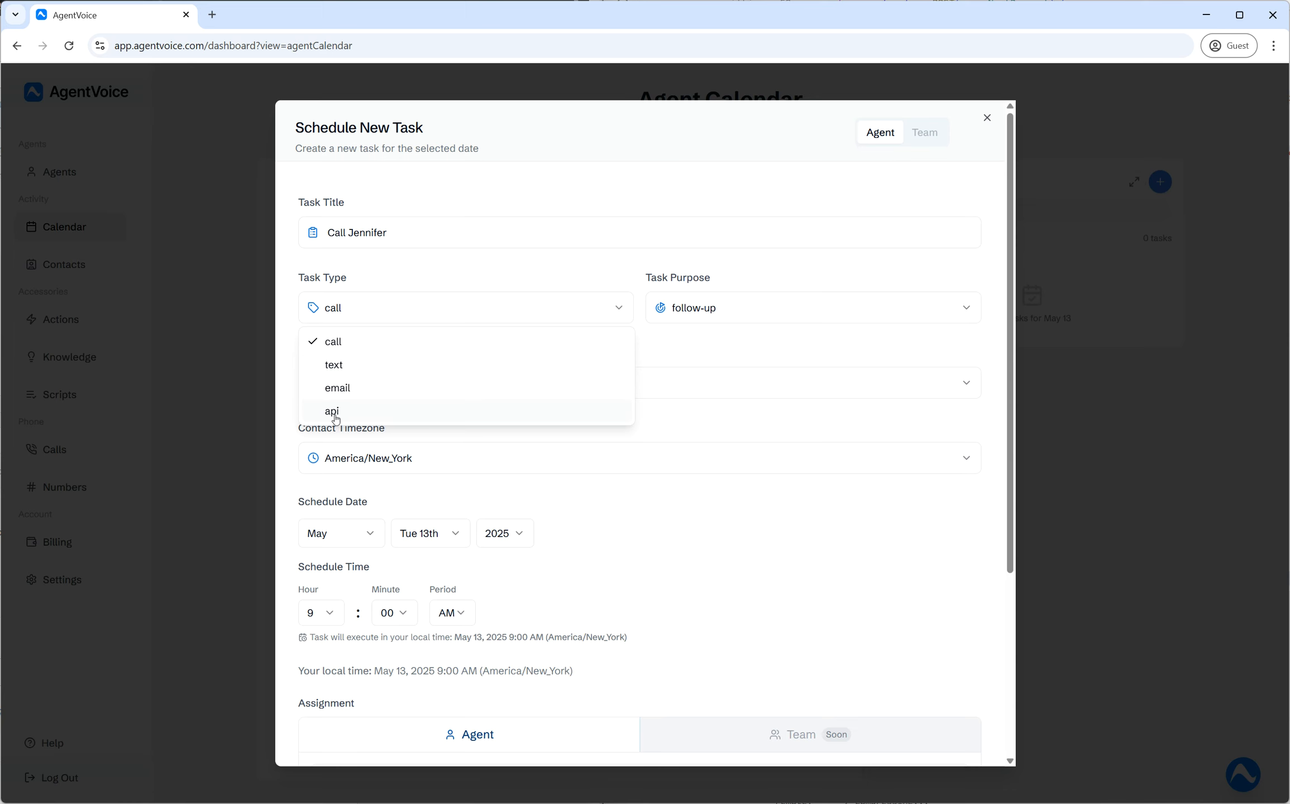
left_click(355, 270)
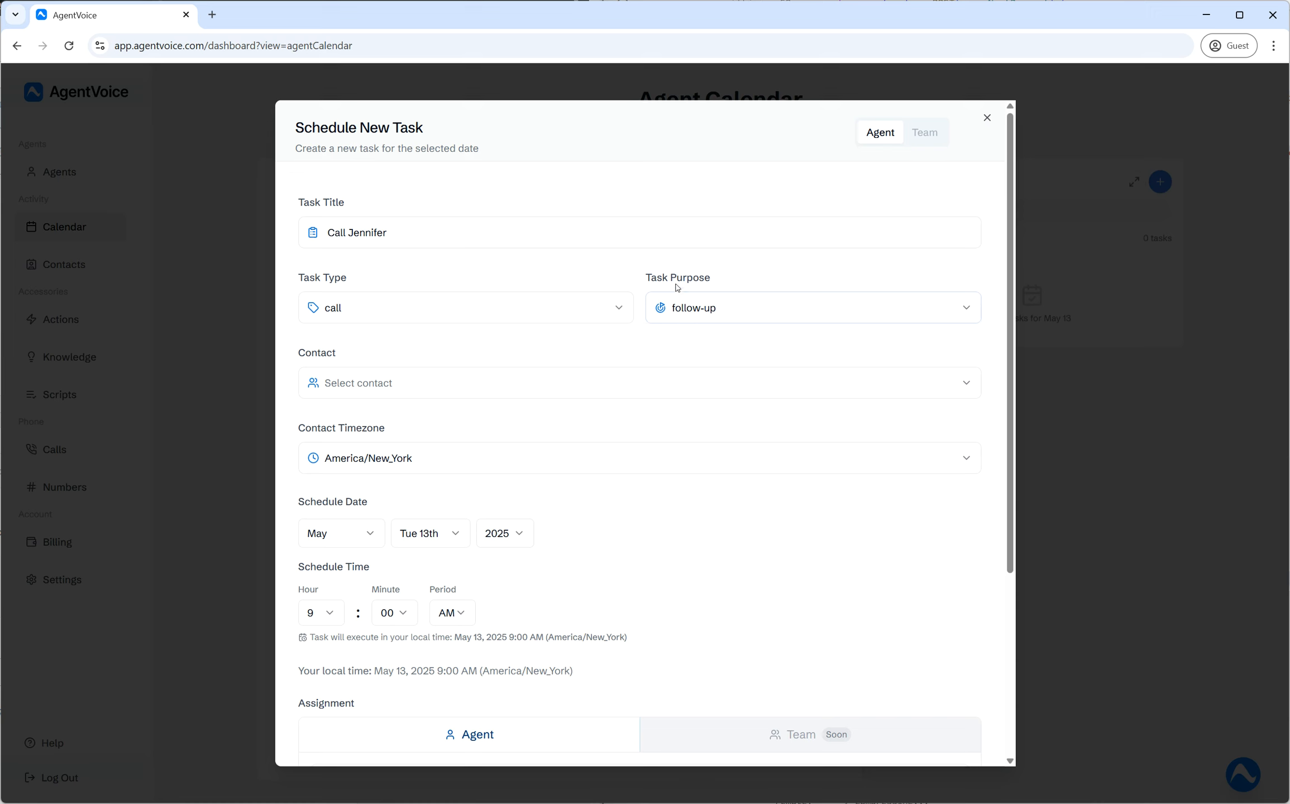
left_click(695, 308)
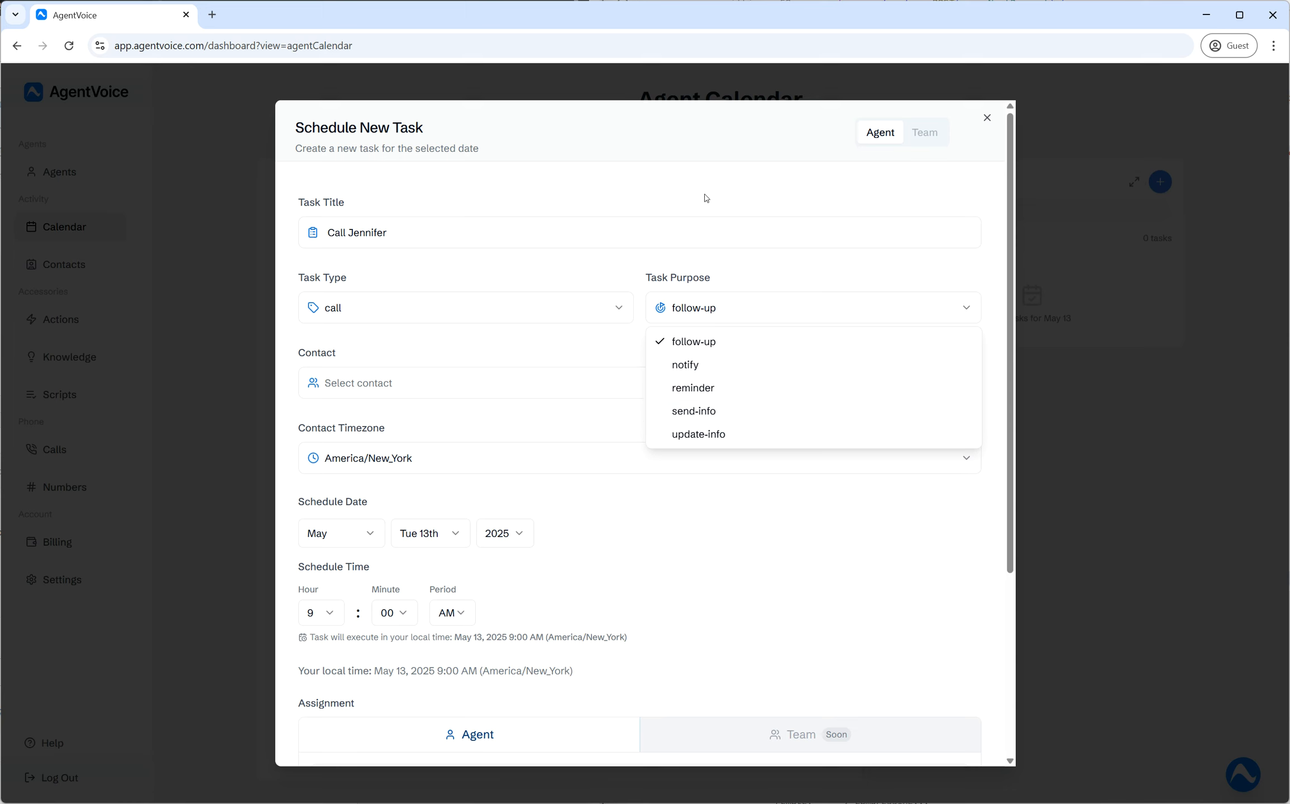
left_click(468, 300)
Step: Set the task type to api and the task purpose to update-info
left_click(468, 300)
left_click(430, 407)
left_click(725, 316)
left_click(693, 441)
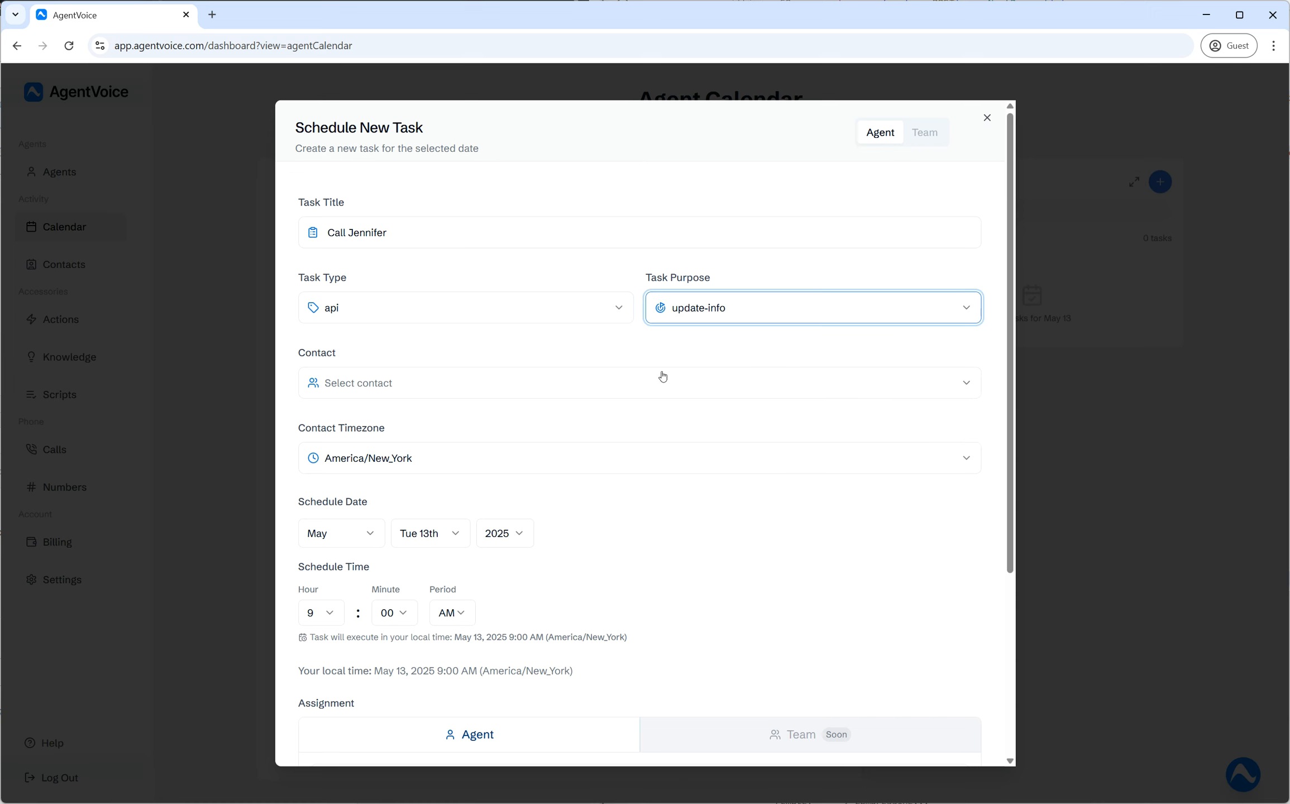
Step: Set the task type to call and the task purpose to follow-up
left_click(557, 308)
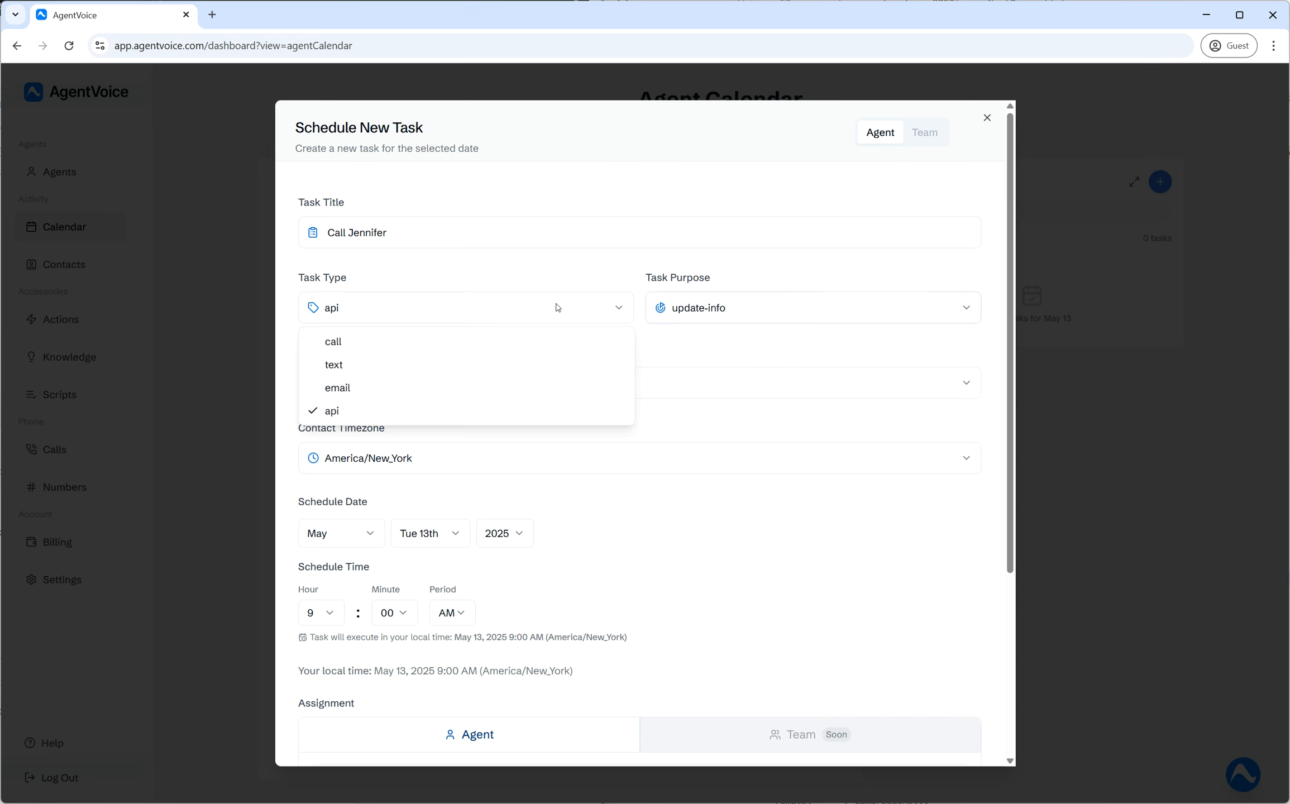
left_click(344, 347)
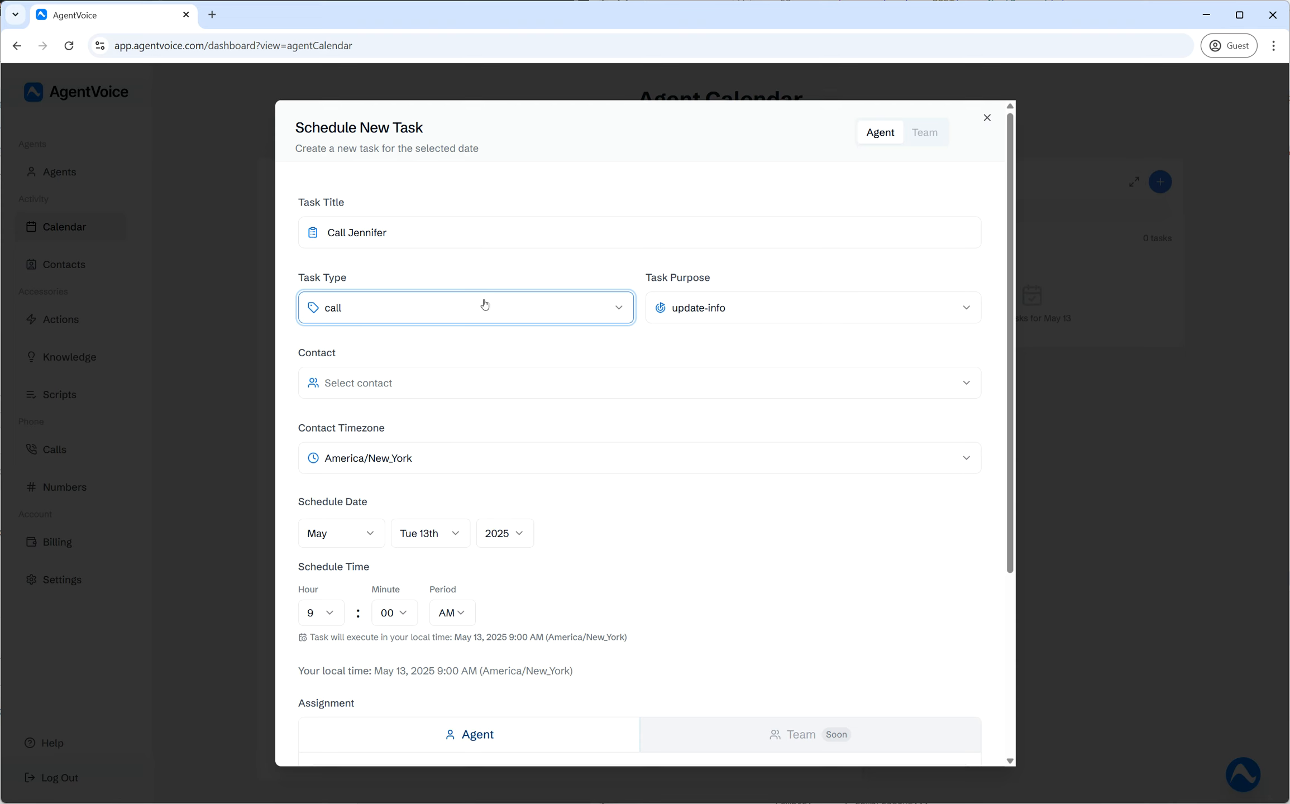
left_click(740, 314)
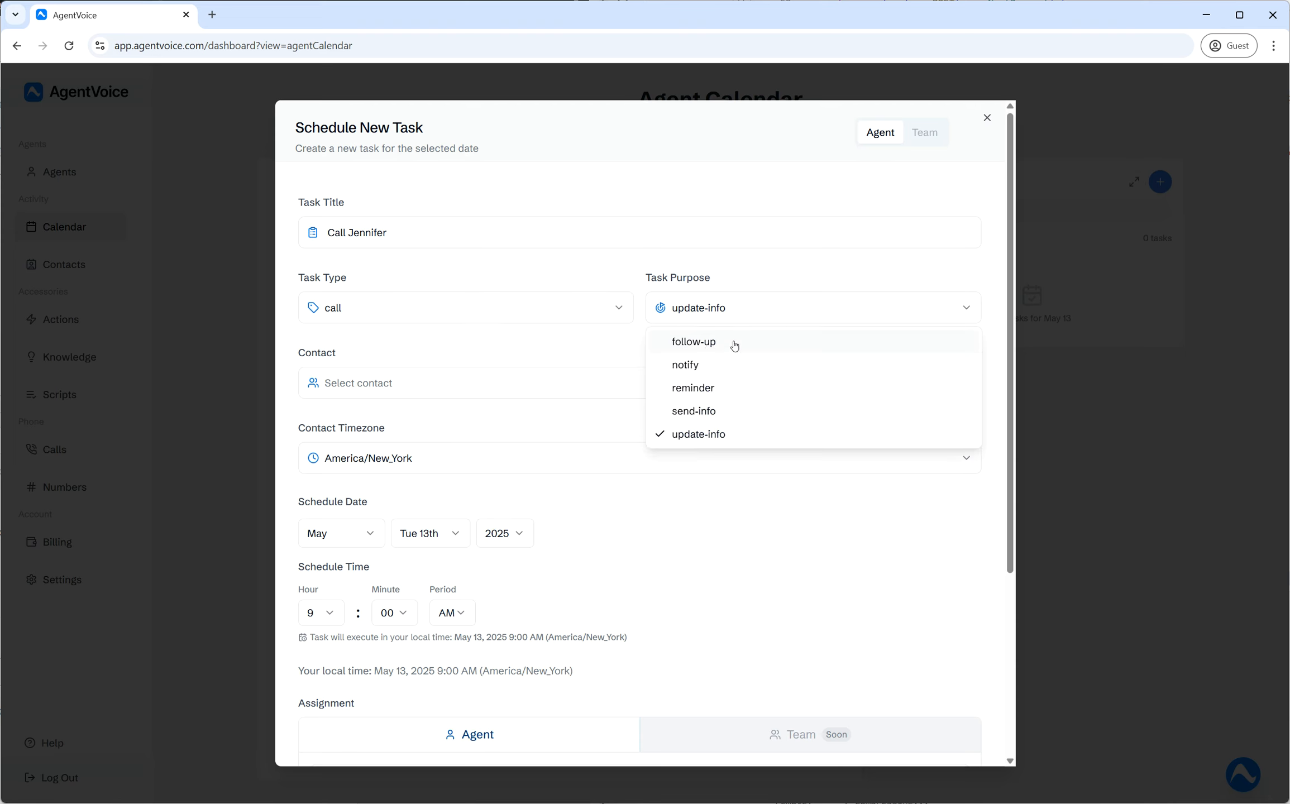
left_click(687, 351)
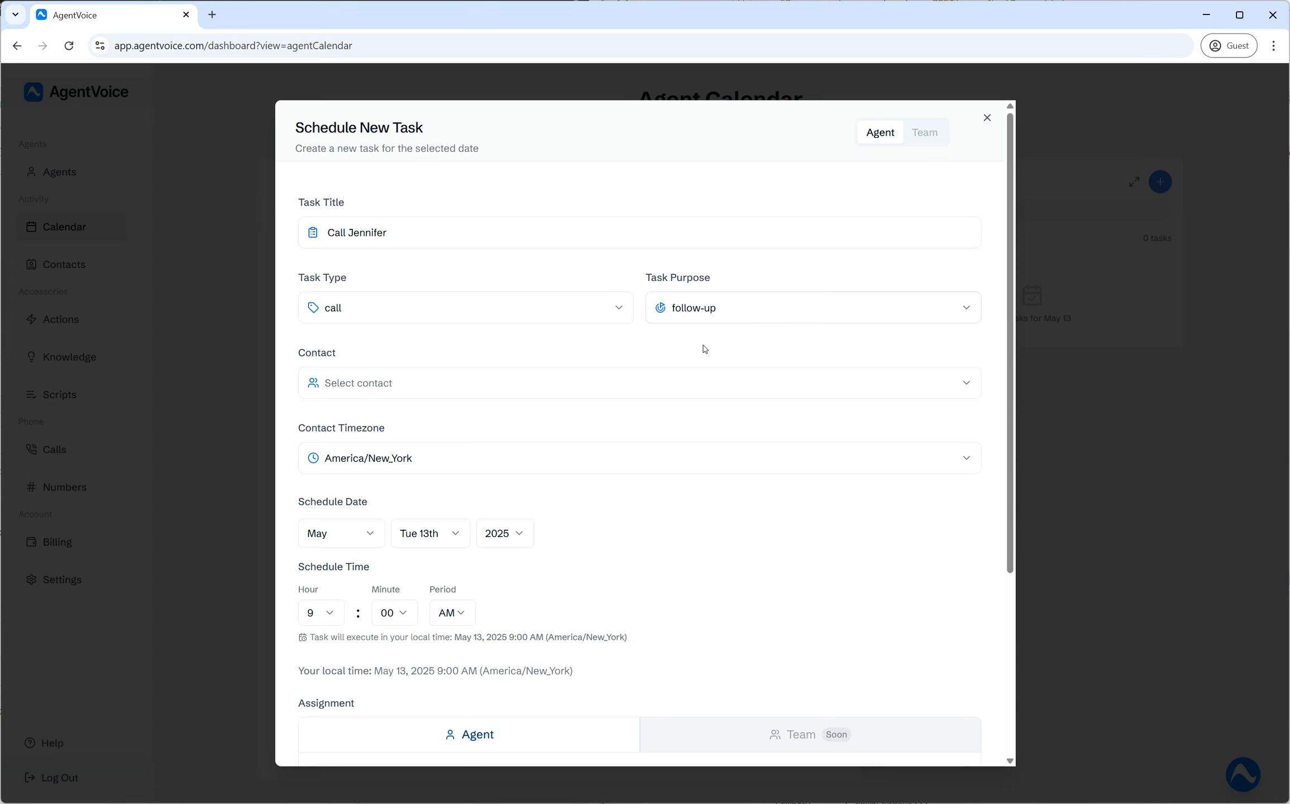
Step: Add a new contact within the task and fill in the first name, last name, email and phone number
scroll(705, 350, "down", 1)
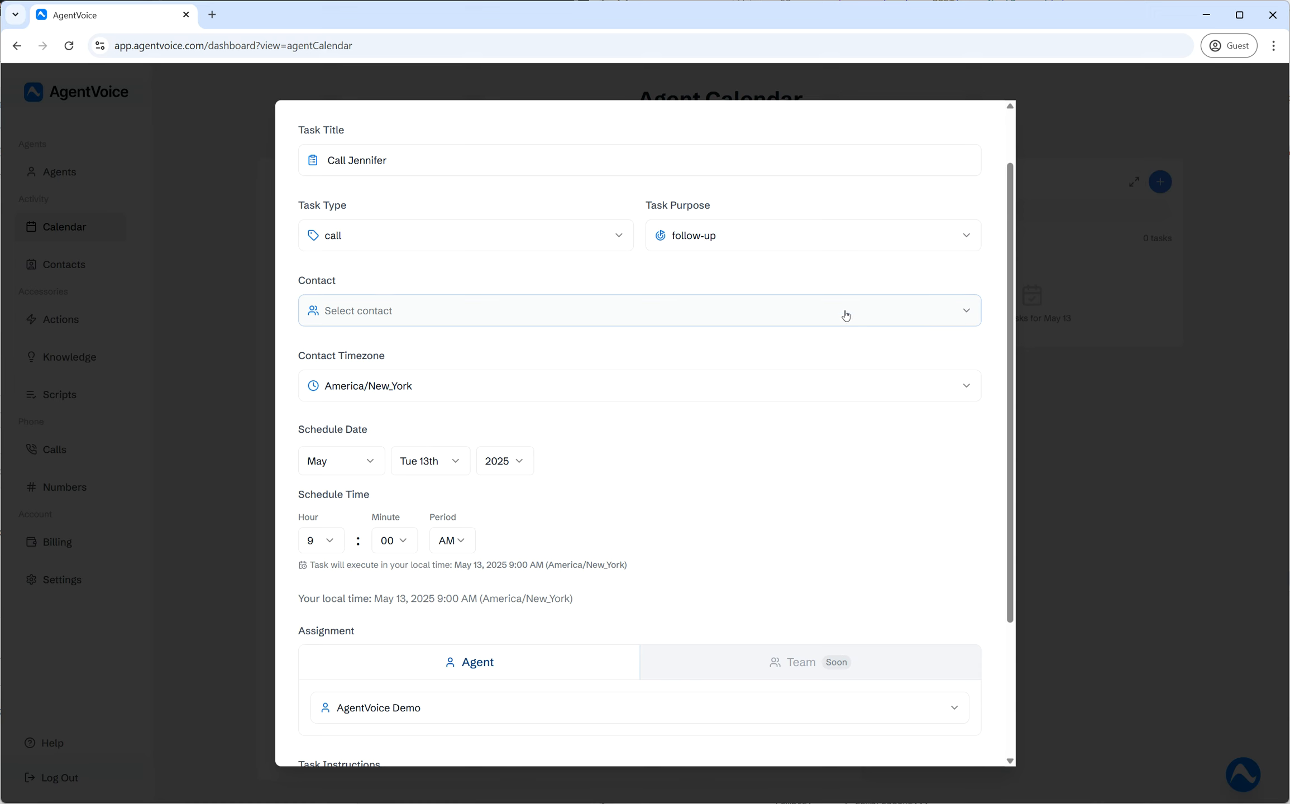
left_click(552, 319)
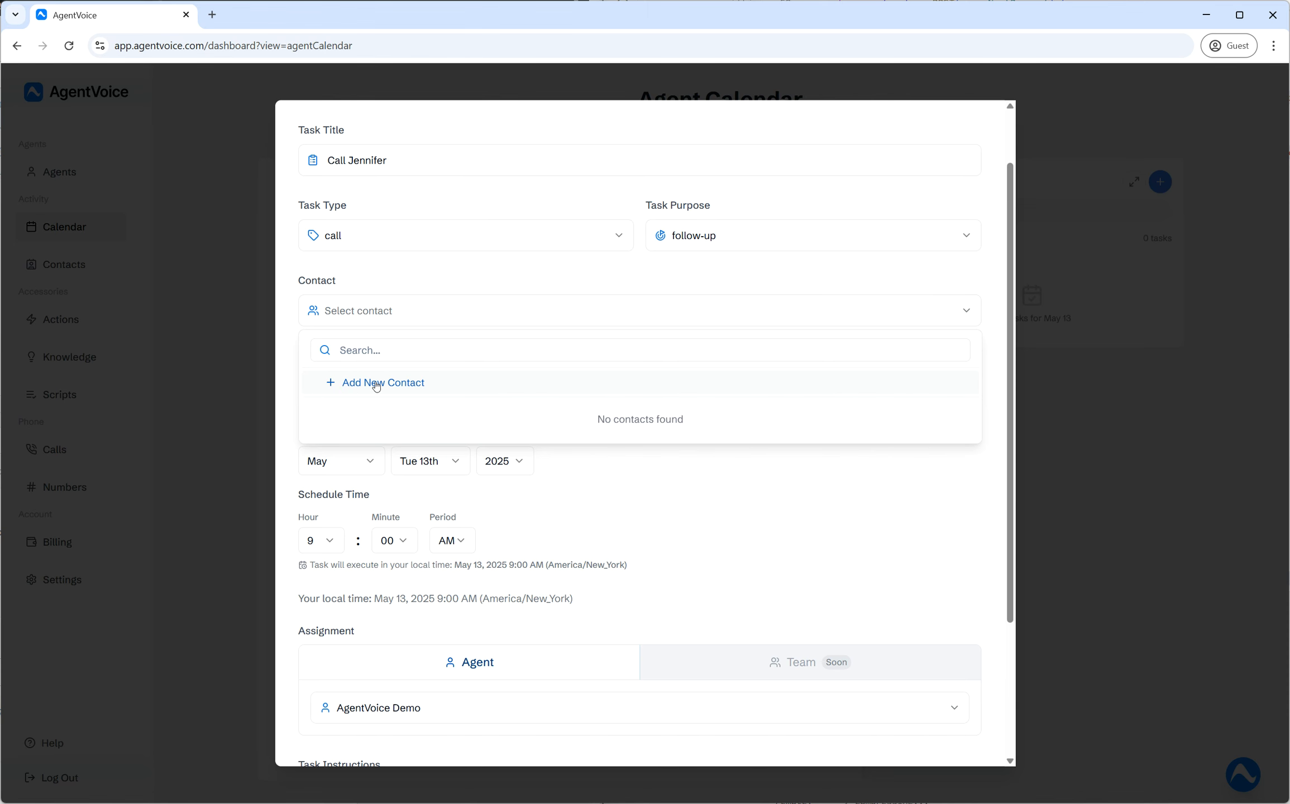
left_click(403, 388)
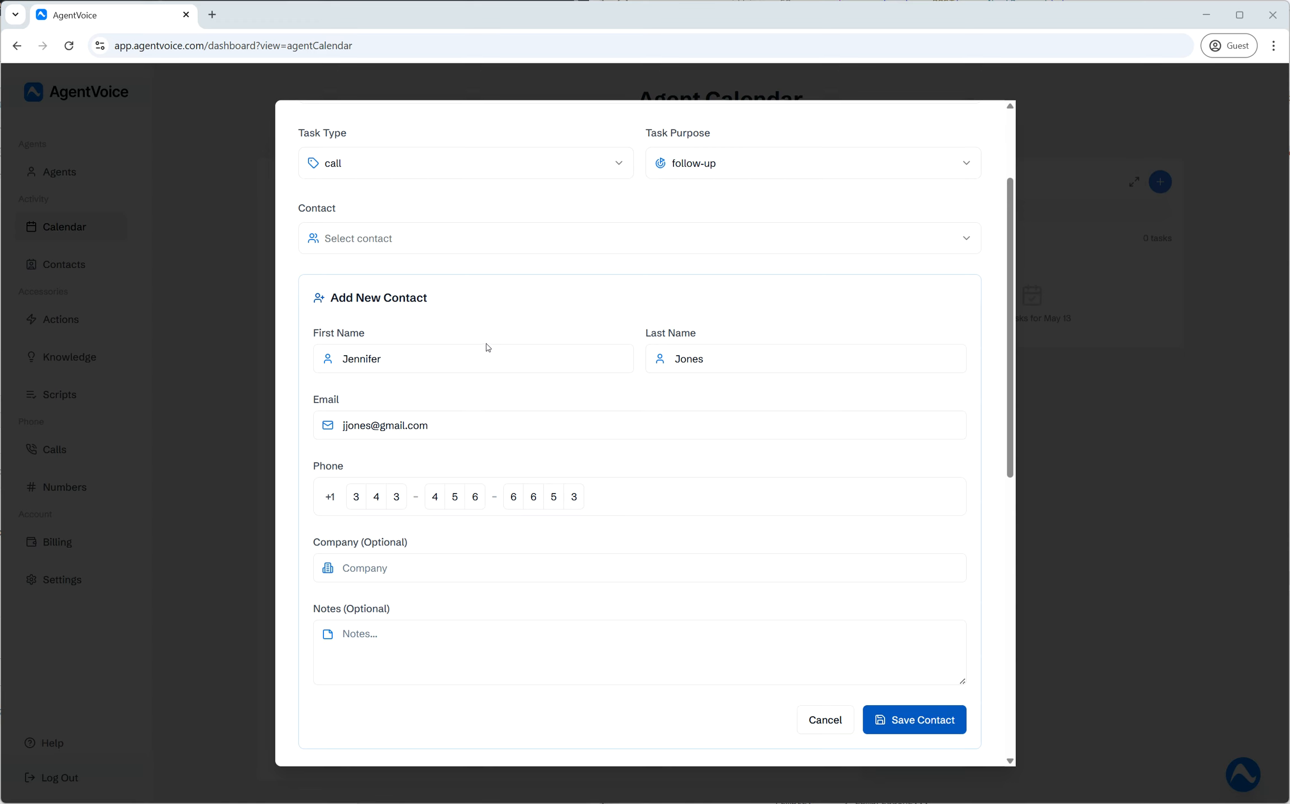
double_click(389, 361)
double_click(696, 365)
double_click(389, 427)
left_click(586, 461)
Step: Examine the task type options again alongside the new contact's details
scroll(586, 465, "up", 3)
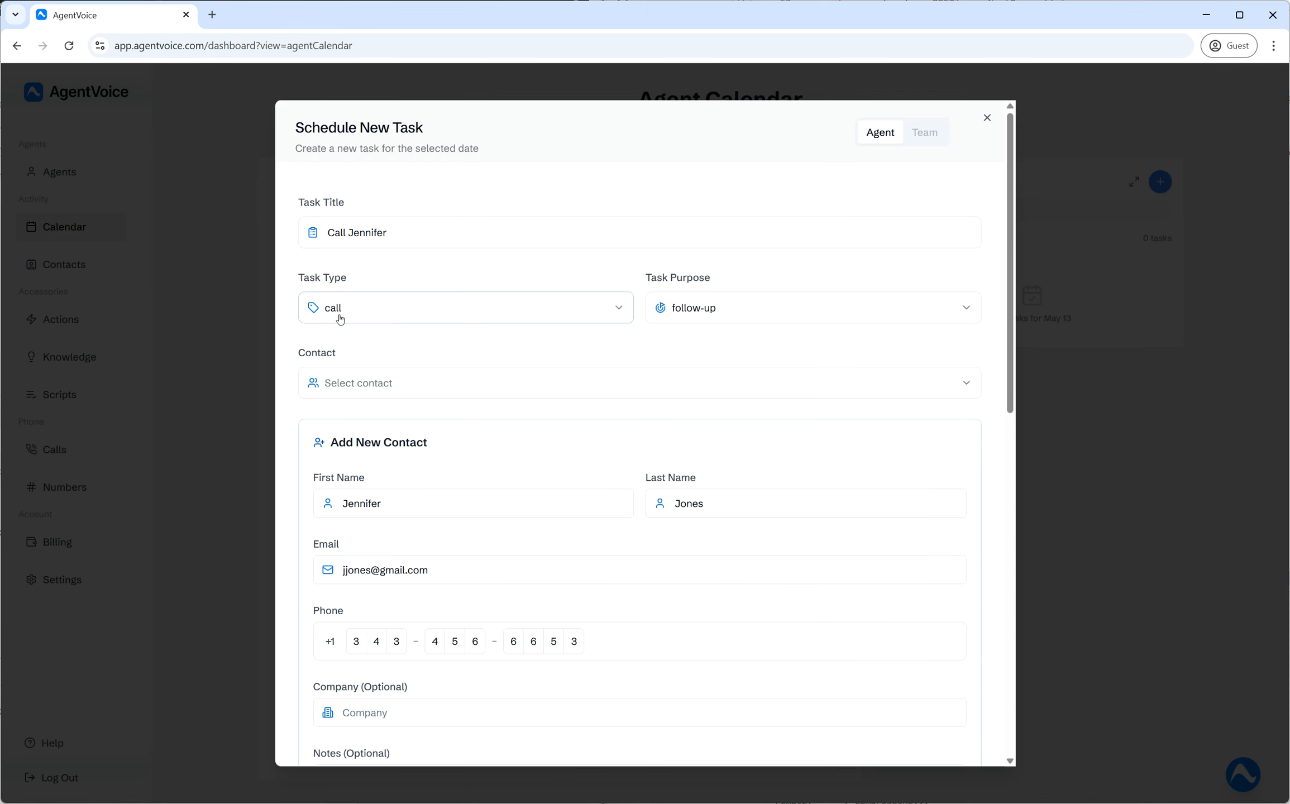
left_click(338, 312)
left_click(392, 282)
scroll(428, 518, "down", 2)
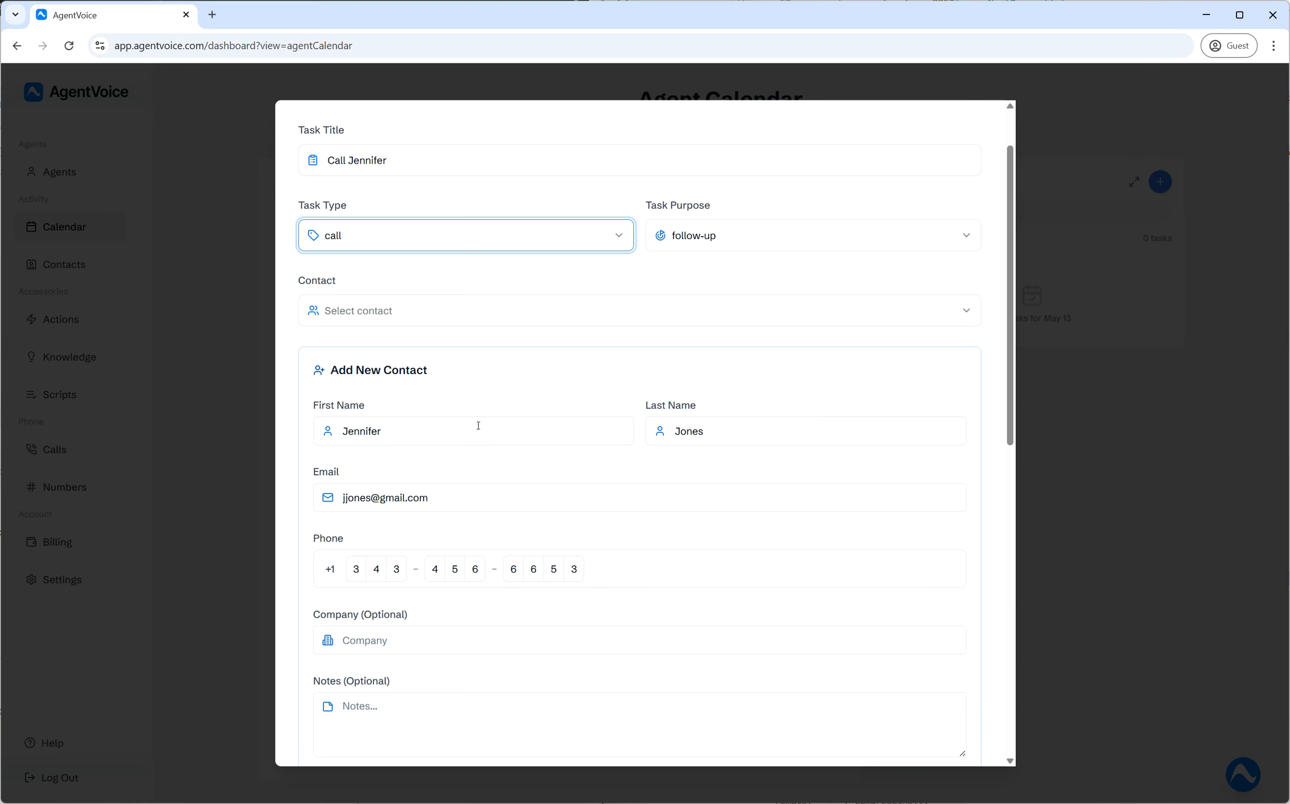
left_click(501, 235)
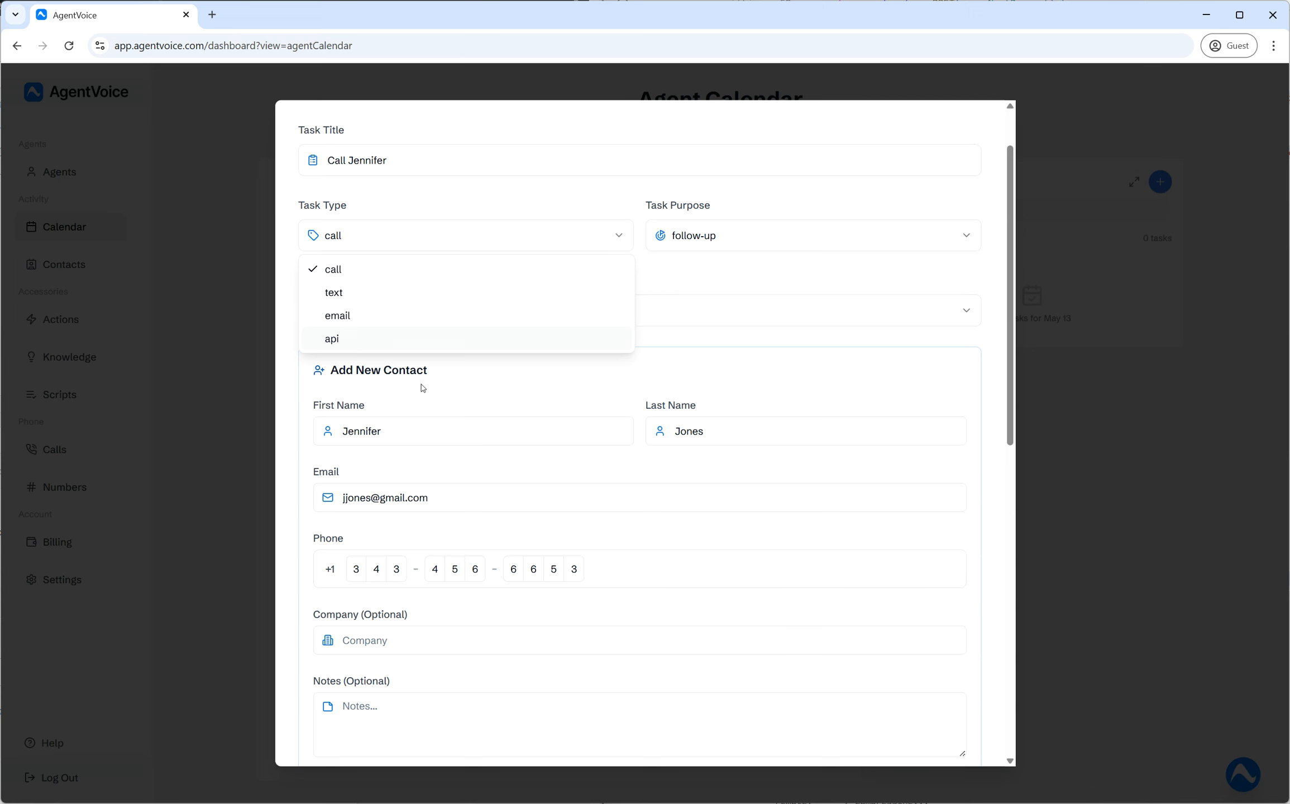
left_click(496, 389)
Step: Save the new contact for the task, leaving the optional company and notes empty
scroll(675, 573, "down", 1)
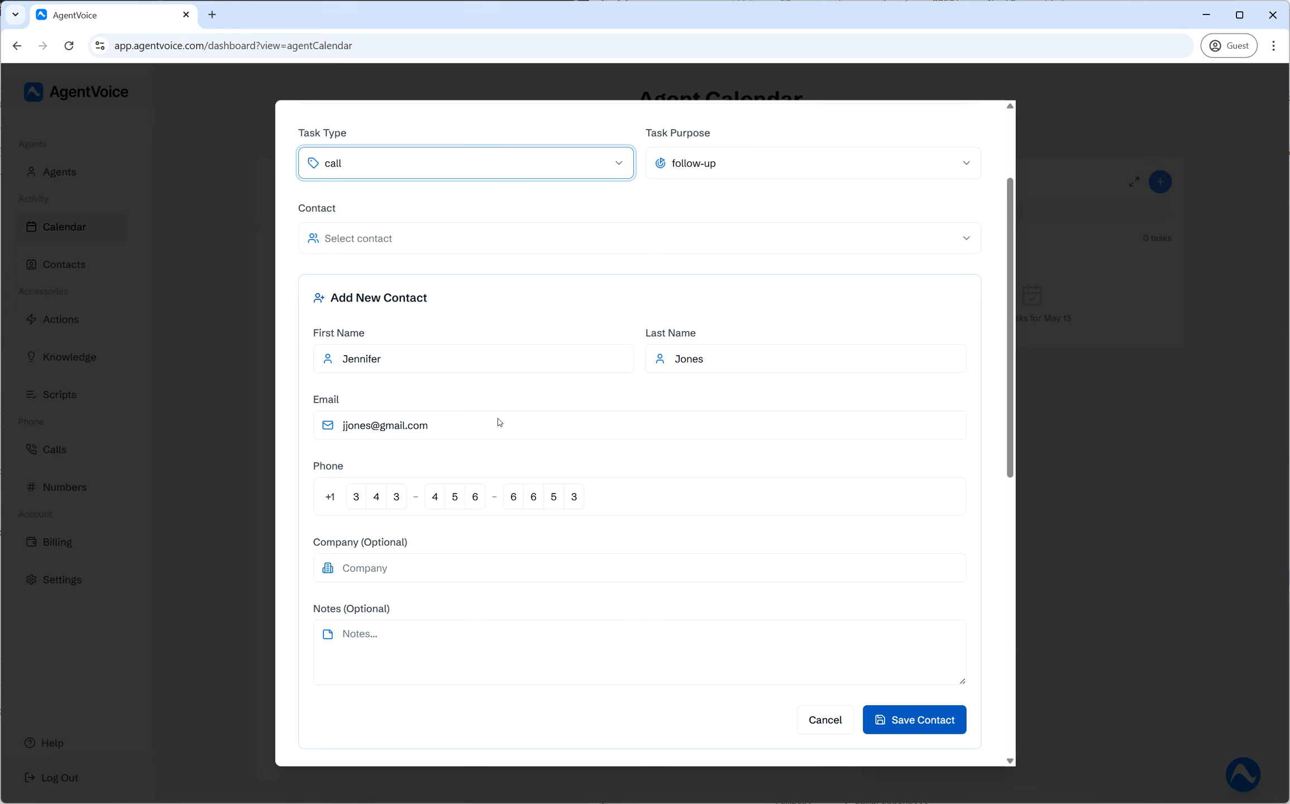
scroll(736, 554, "down", 1)
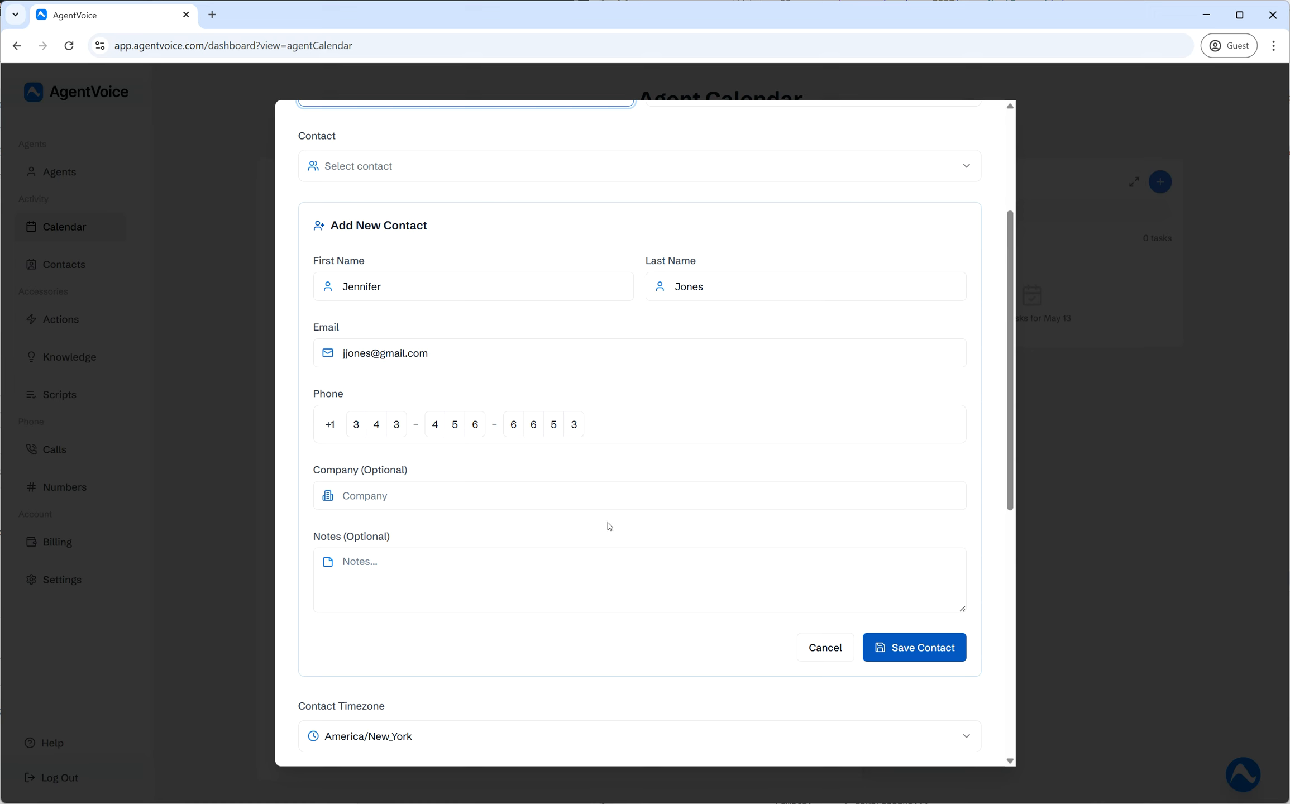
left_click(415, 494)
left_click(415, 566)
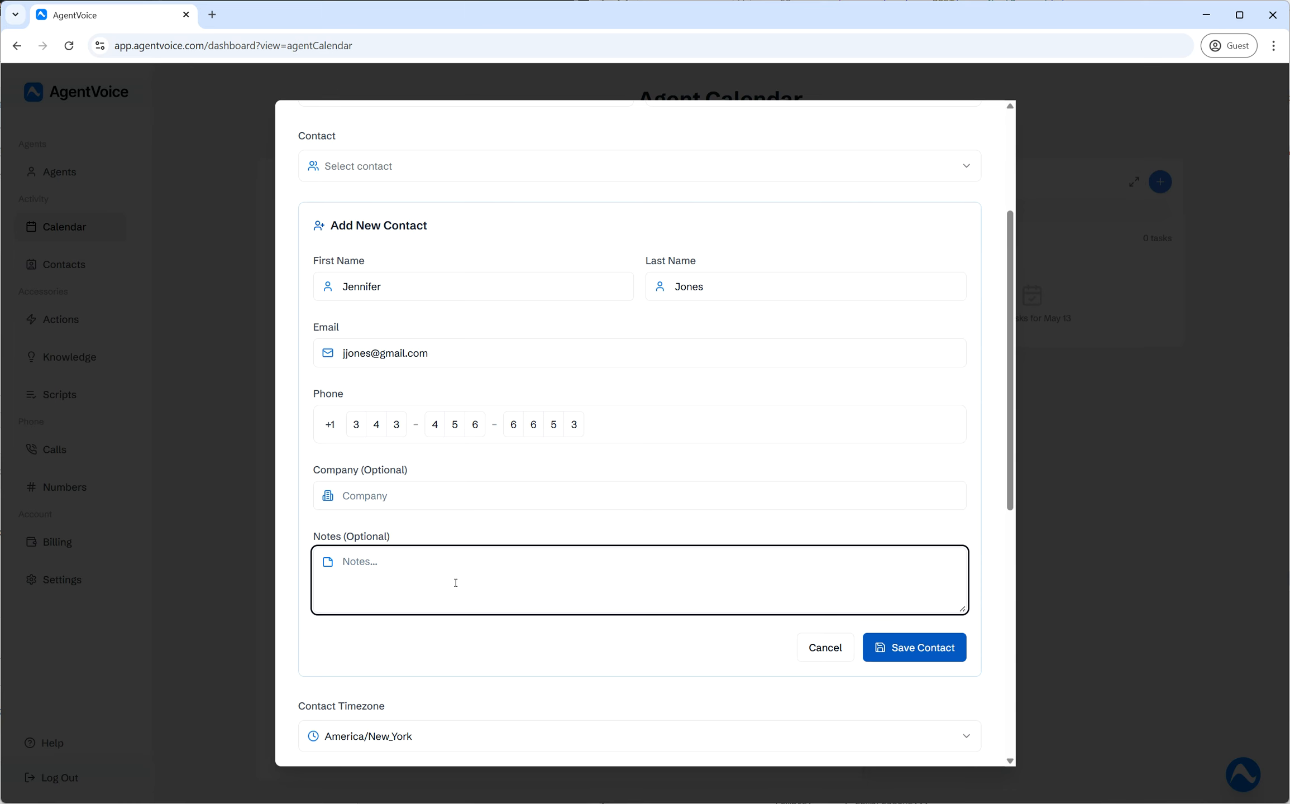
left_click(936, 654)
scroll(615, 506, "up", 3)
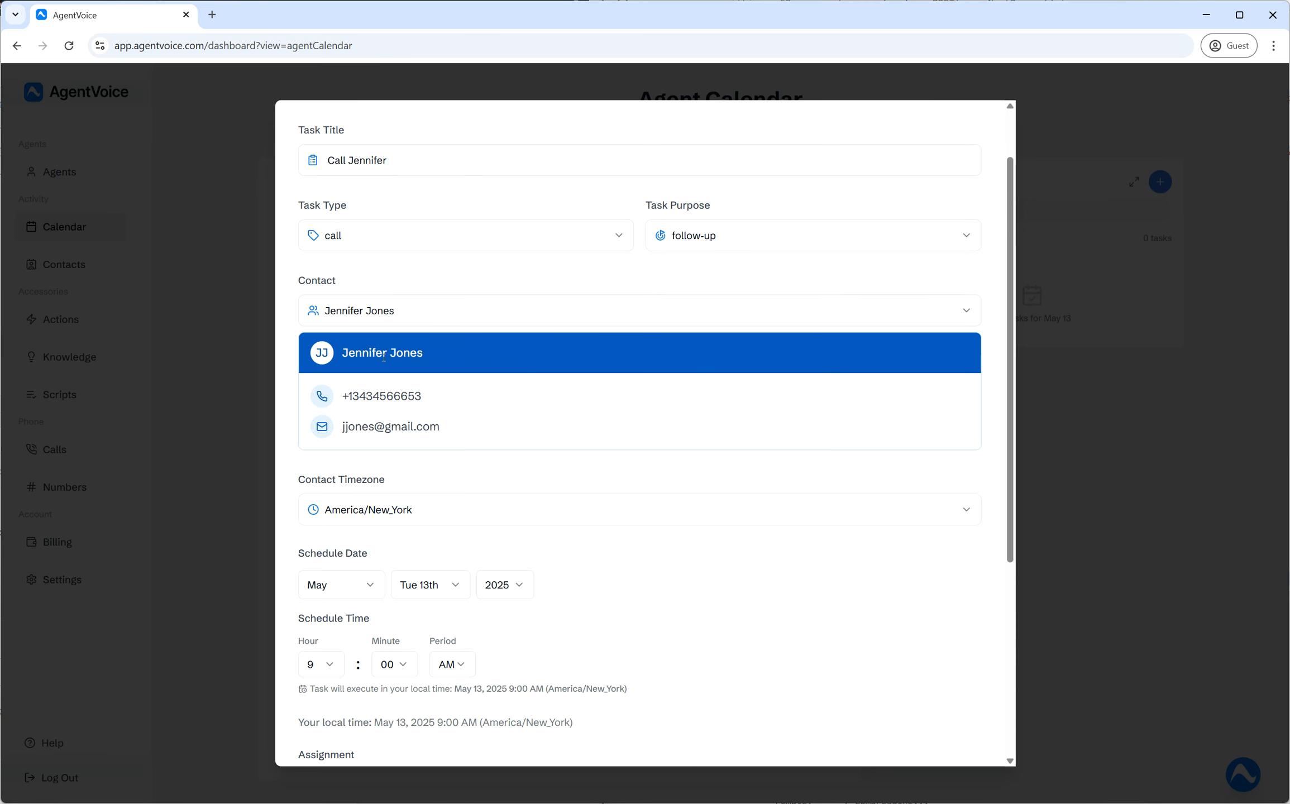
Step: Set the task's schedule date to Wednesday, May 14, 2025
scroll(453, 476, "down", 1)
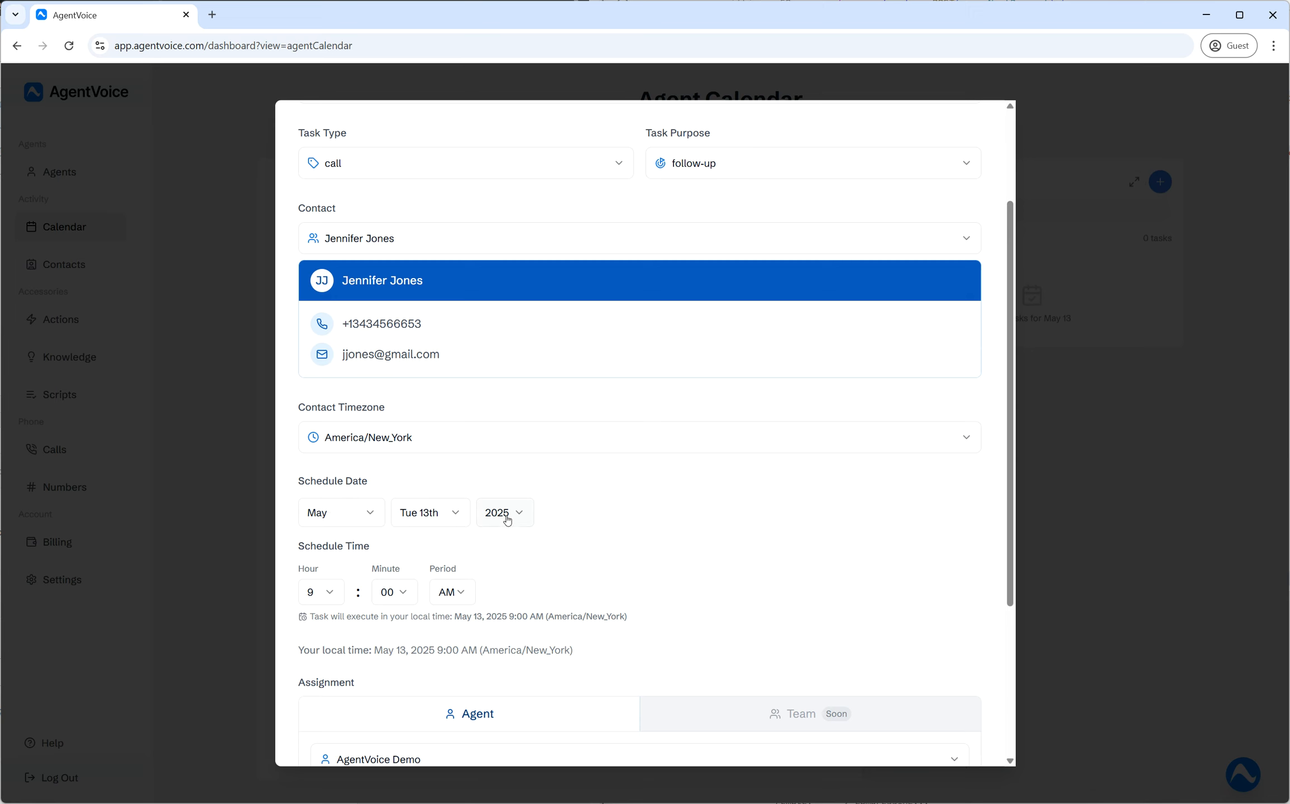
scroll(352, 544, "down", 1)
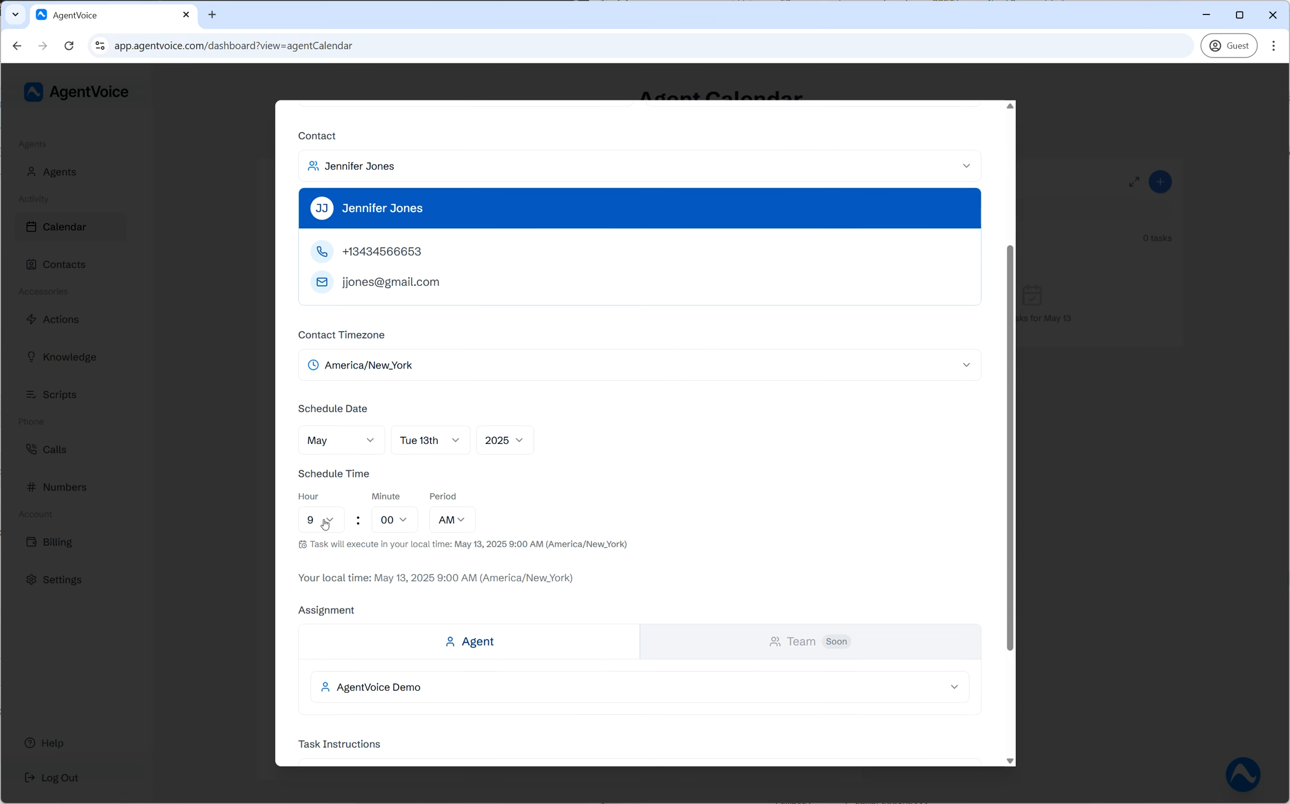
left_click(452, 440)
scroll(454, 528, "down", 1)
left_click(438, 525)
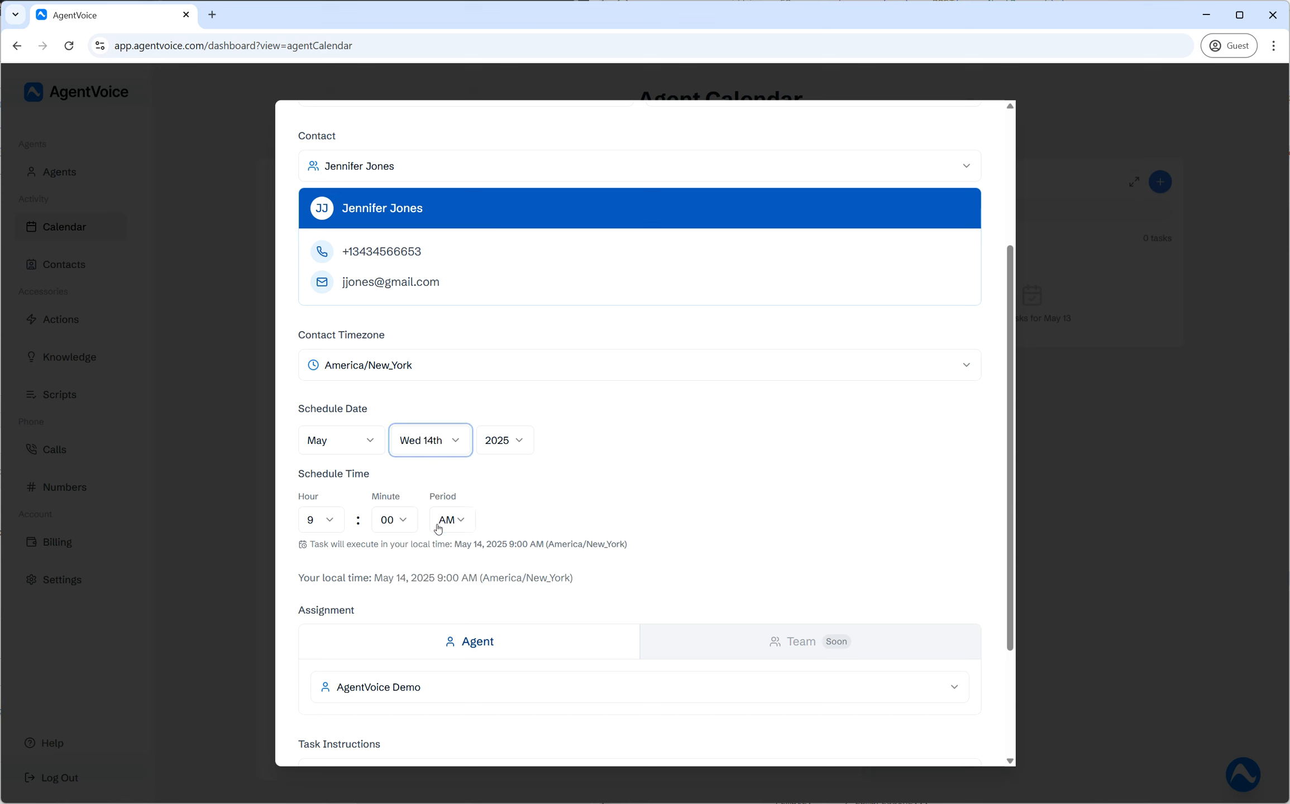
Step: Set the task's schedule time to 10:30 AM
left_click(328, 522)
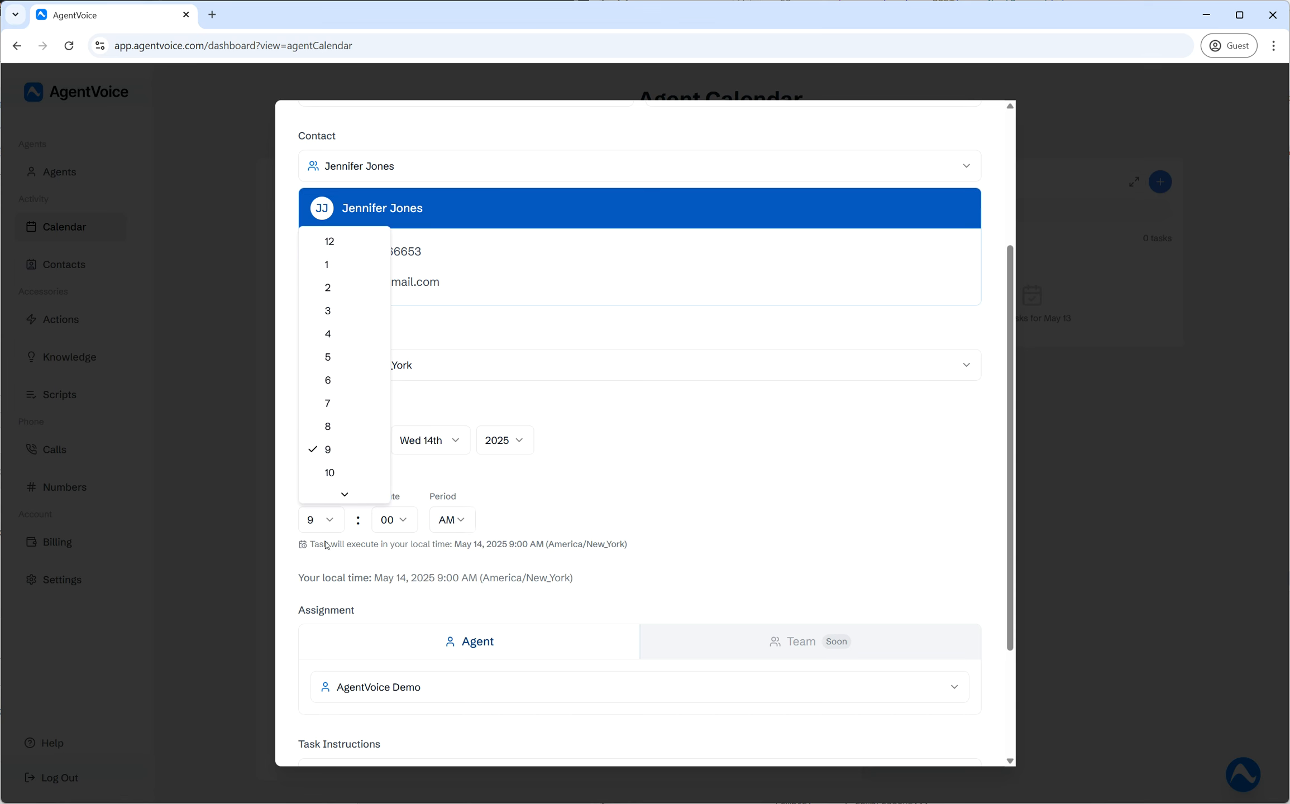
left_click(332, 471)
left_click(391, 519)
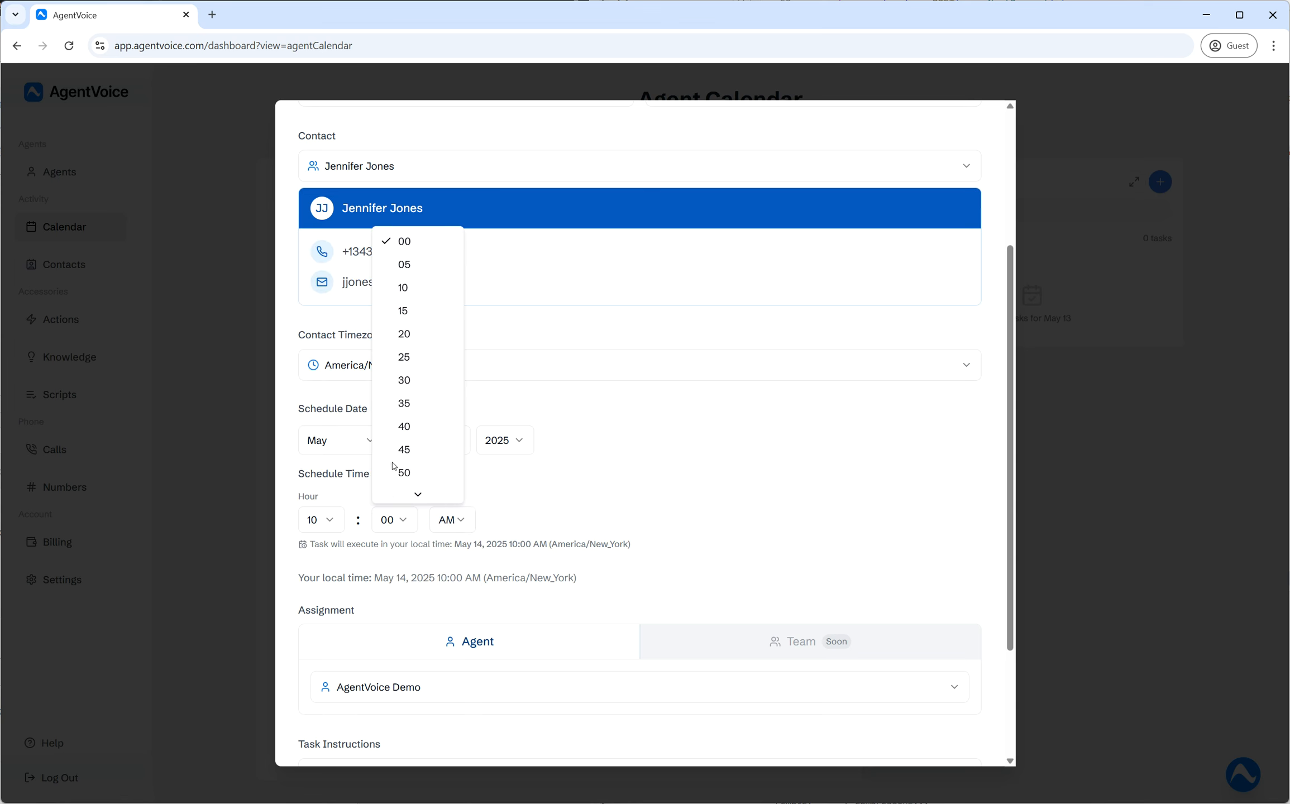
left_click(414, 380)
left_click(442, 517)
left_click(522, 541)
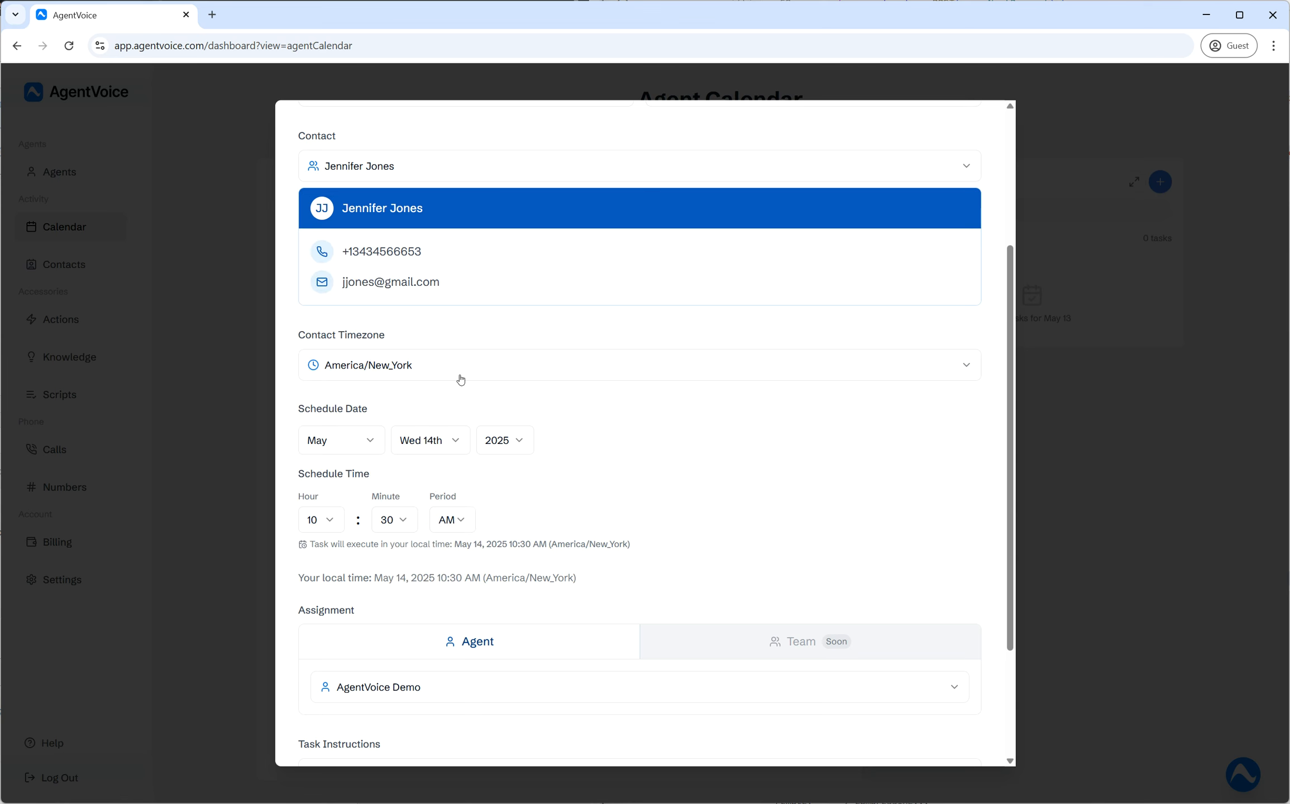
Step: Examine the note below the schedule time that states when the task will execute in local time
scroll(576, 518, "up", 1)
scroll(573, 533, "down", 1)
left_click_drag(313, 544, 659, 550)
left_click(395, 548)
left_click_drag(311, 545, 548, 543)
left_click(456, 544)
left_click(576, 538)
Step: Try the America/Chicago contact timezone to compare the local execution time, and return it to America/New_York
left_click(408, 372)
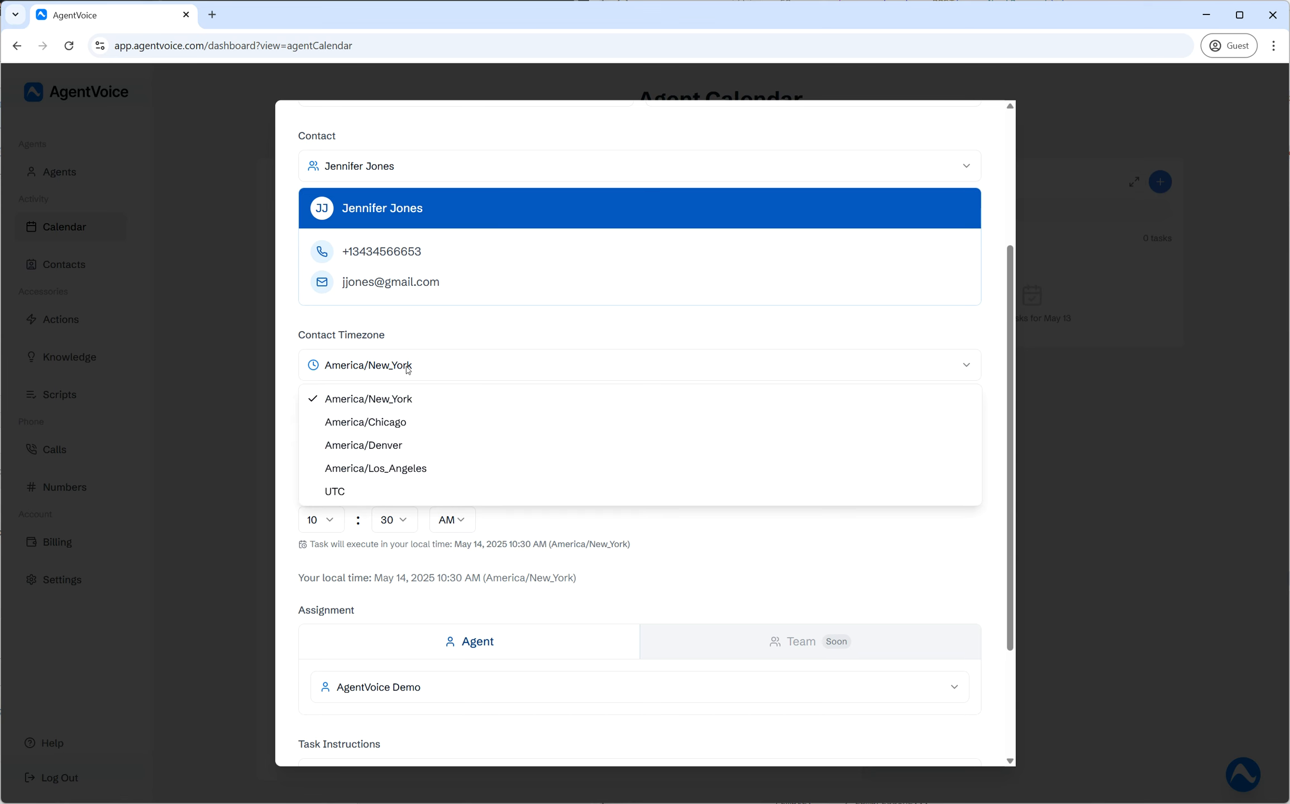
left_click(396, 428)
left_click_drag(512, 545, 634, 547)
left_click(615, 525)
left_click(461, 362)
left_click(435, 398)
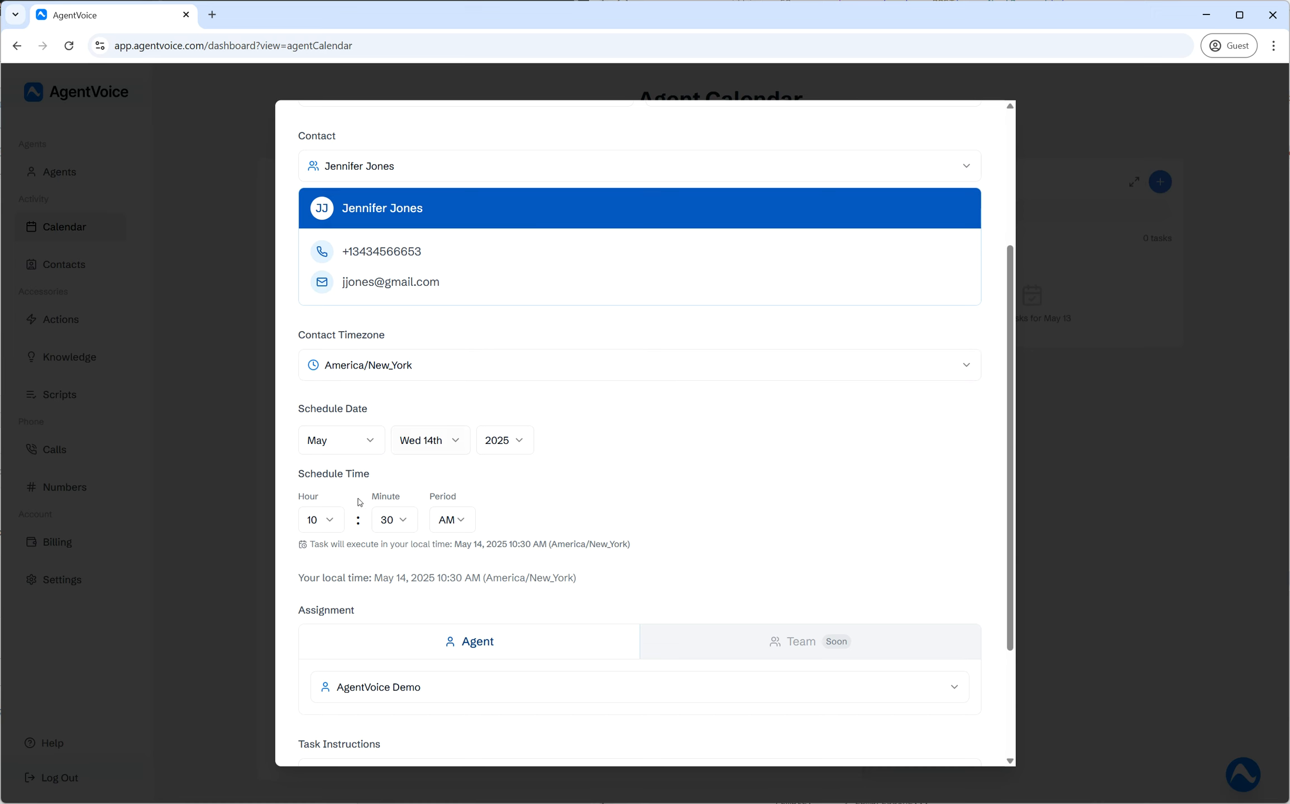
Step: Check the agents available for the task's assignment, keeping AgentVoice Demo selected
scroll(795, 487, "down", 3)
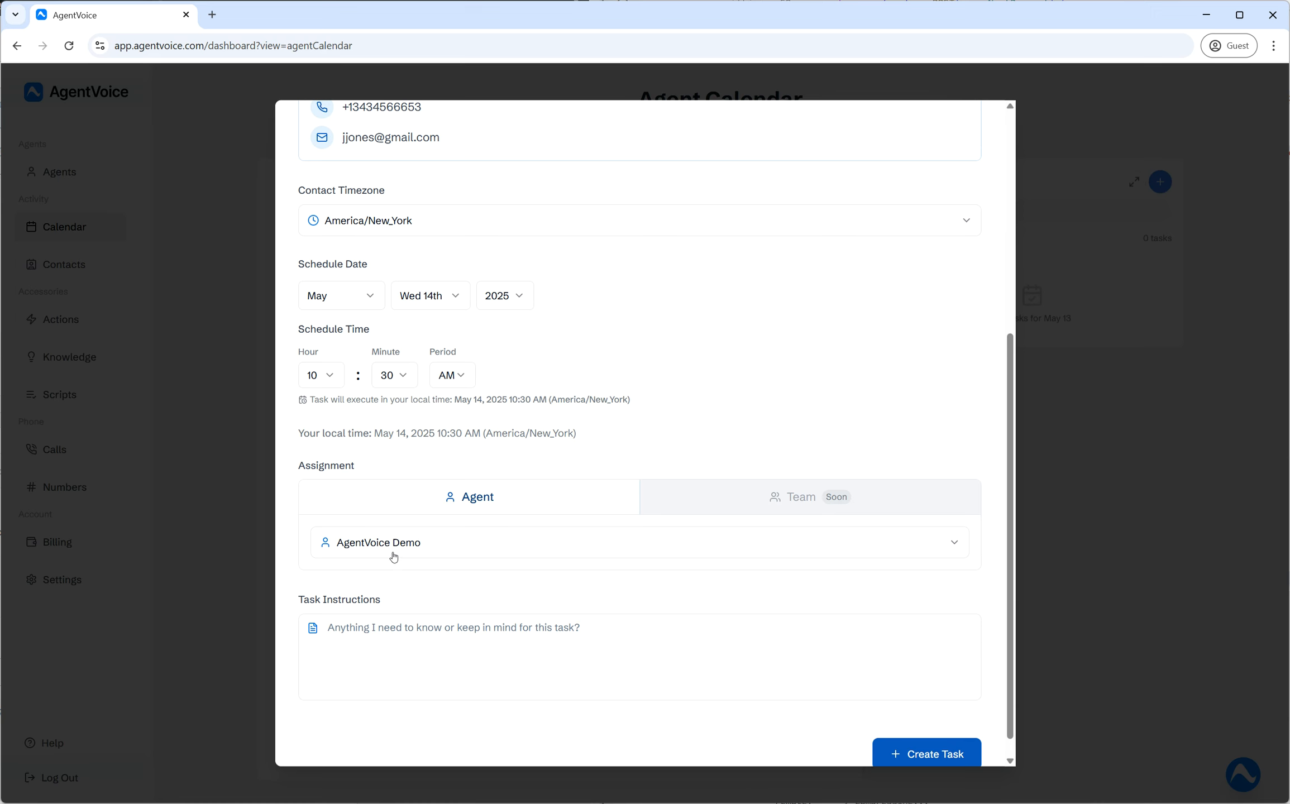
left_click(499, 556)
left_click(380, 545)
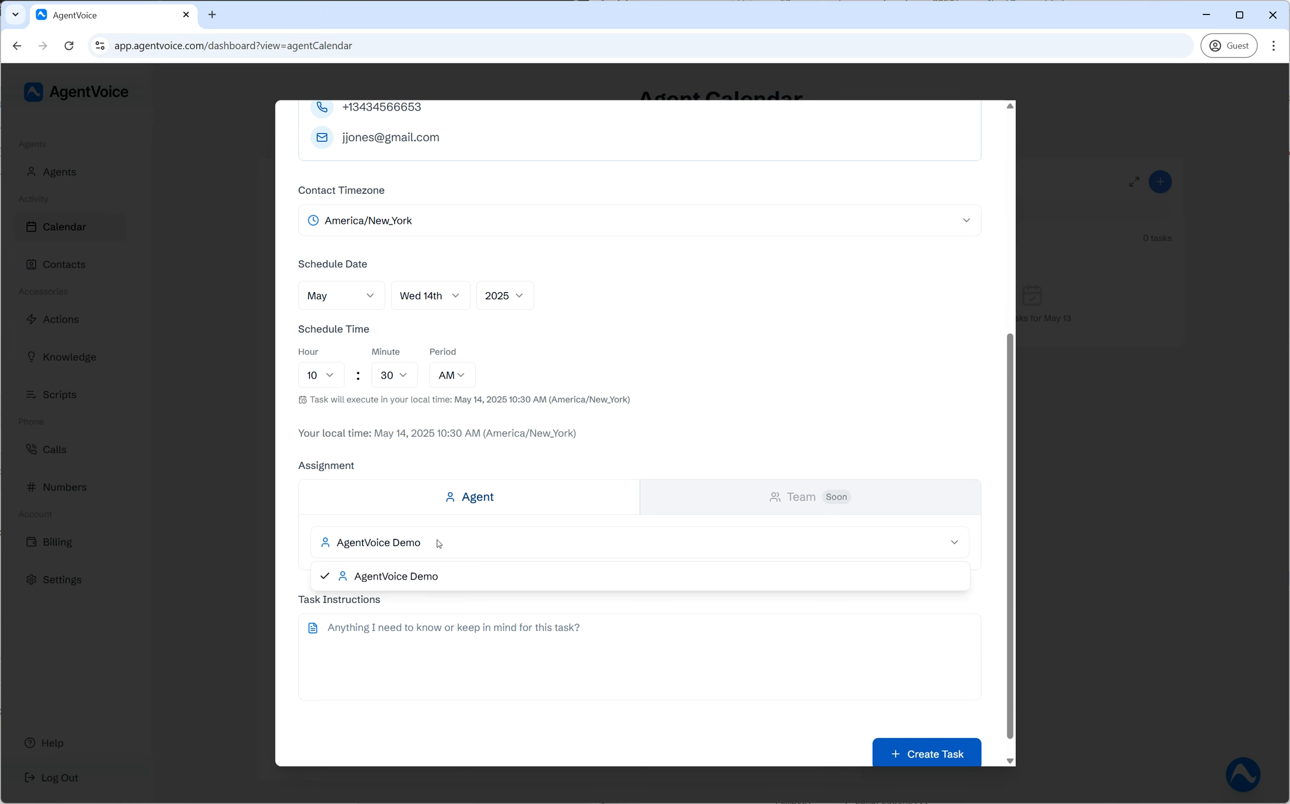
left_click(646, 456)
left_click(659, 446)
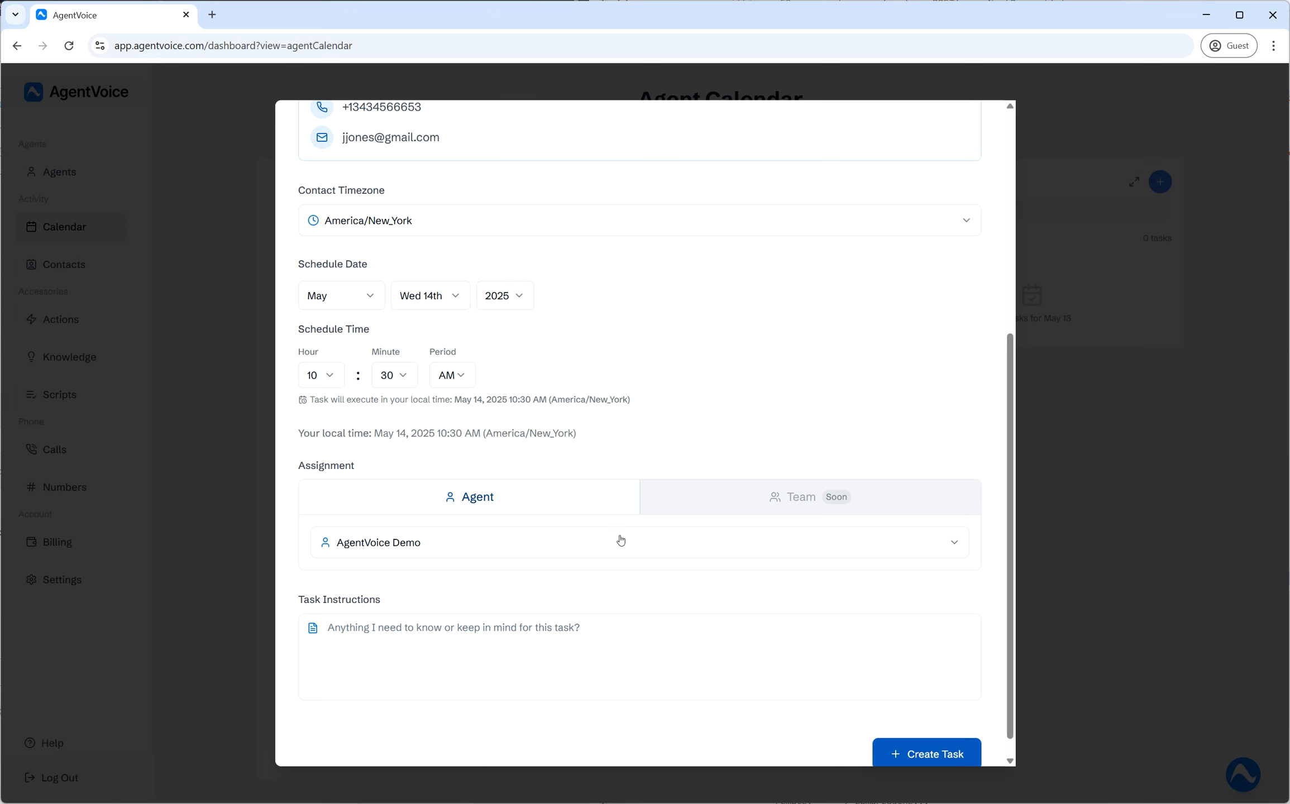
Step: Examine the contact, schedule and Task Instructions sections of the new task form
scroll(461, 614, "down", 1)
left_click(484, 615)
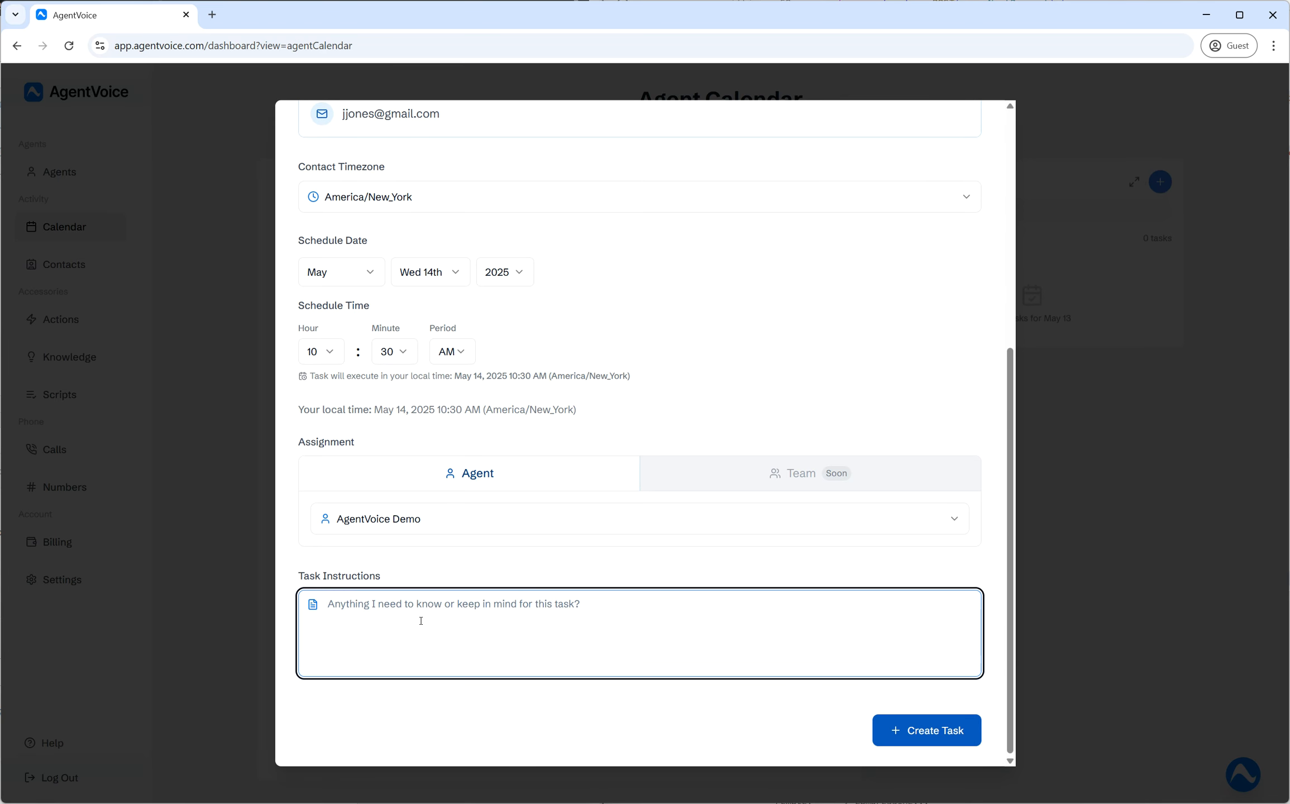
scroll(472, 300, "up", 5)
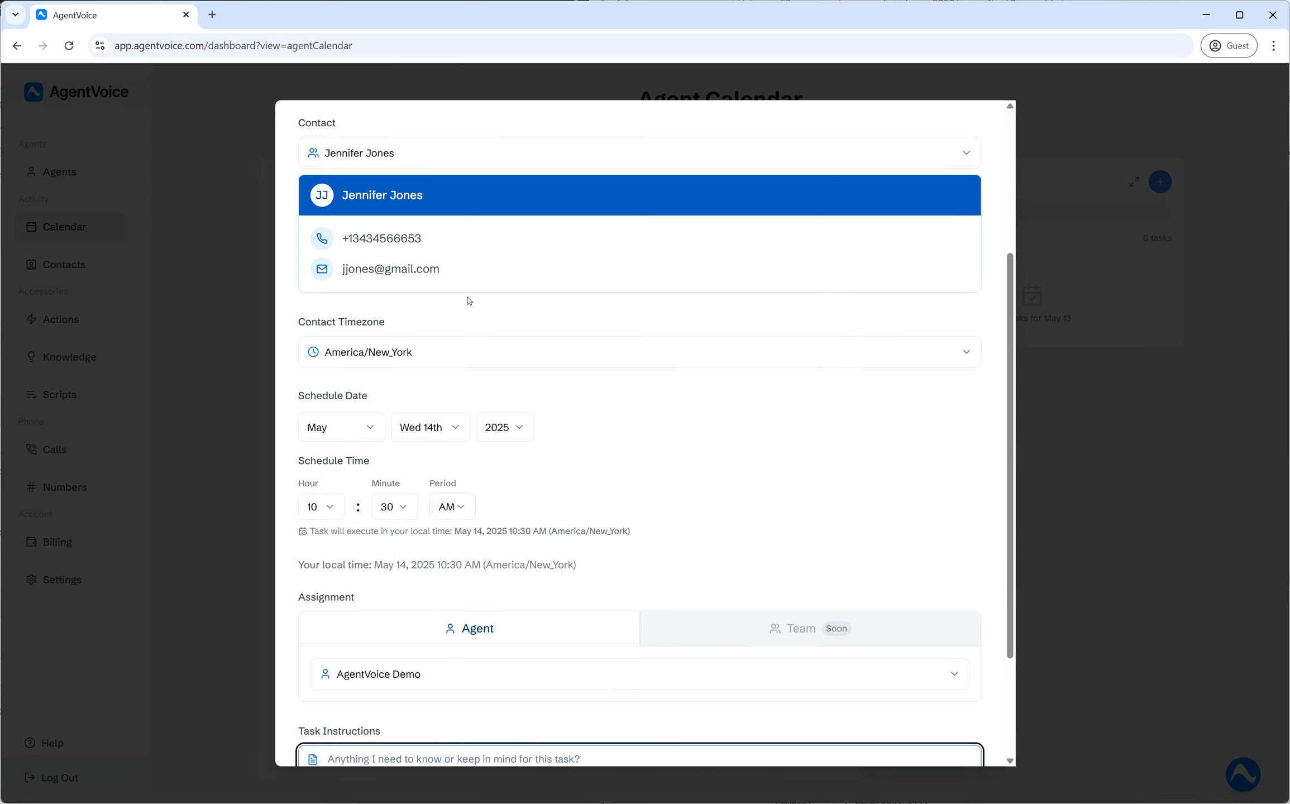
scroll(480, 631, "down", 3)
scroll(480, 631, "down", 2)
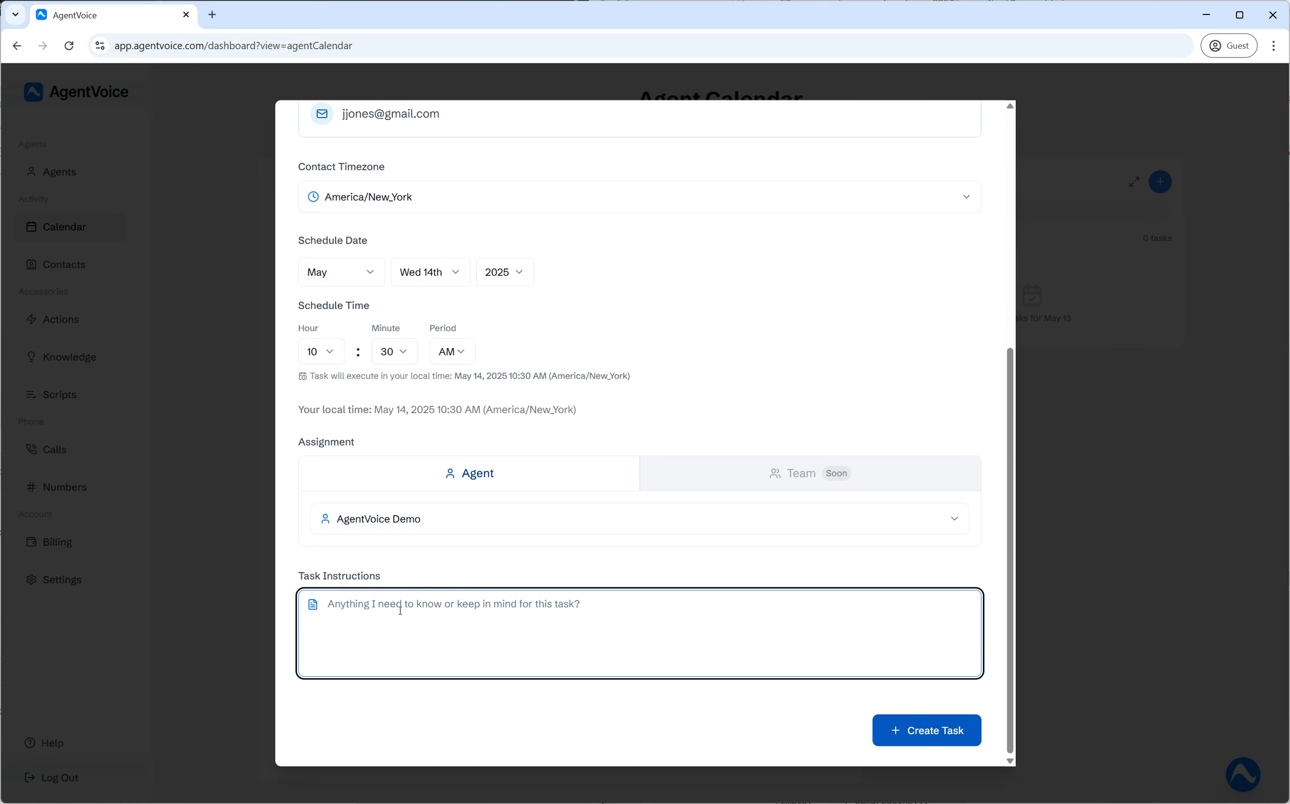
scroll(400, 611, "up", 3)
scroll(690, 569, "down", 2)
scroll(689, 568, "down", 1)
left_click(467, 564)
left_click(597, 611)
left_click(416, 566)
left_click(375, 603)
left_click(443, 574)
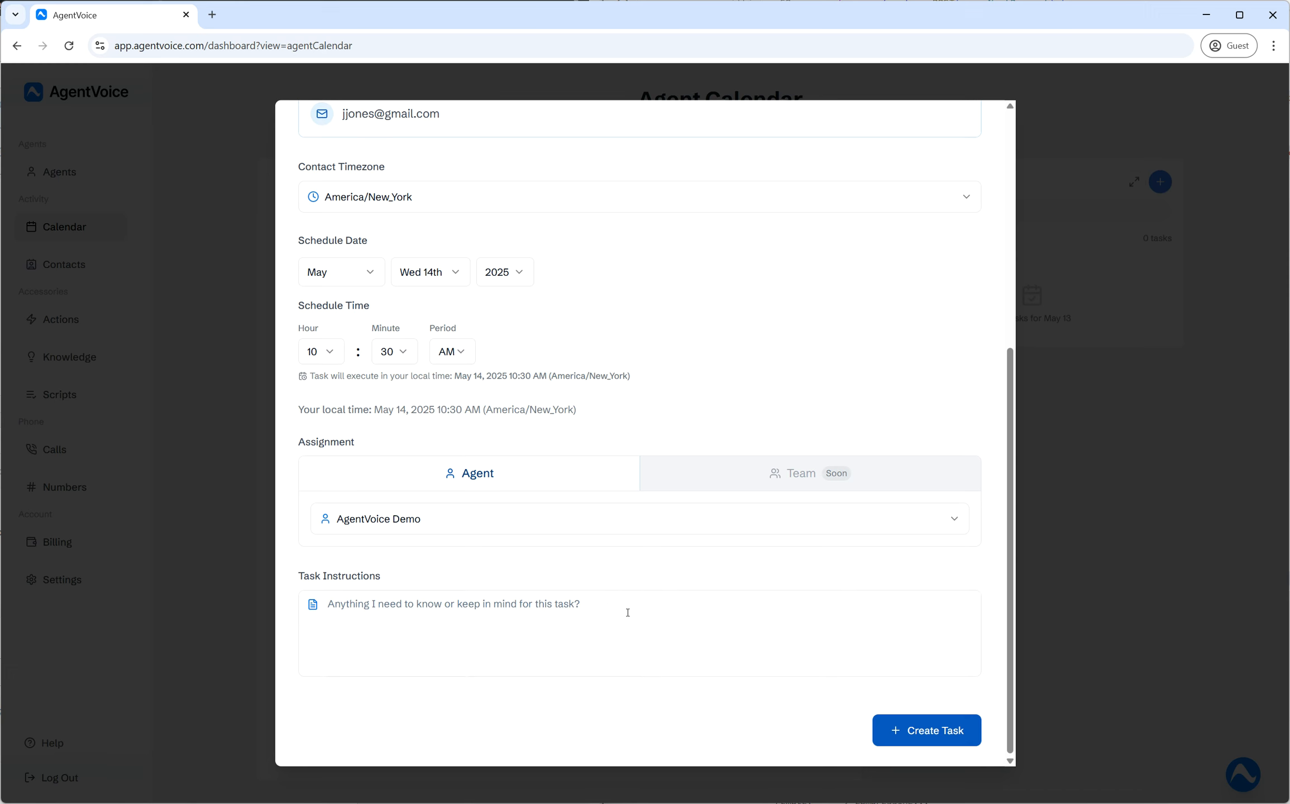
Step: Create the task with its instructions left empty, and select May 14 in the calendar
left_click(504, 608)
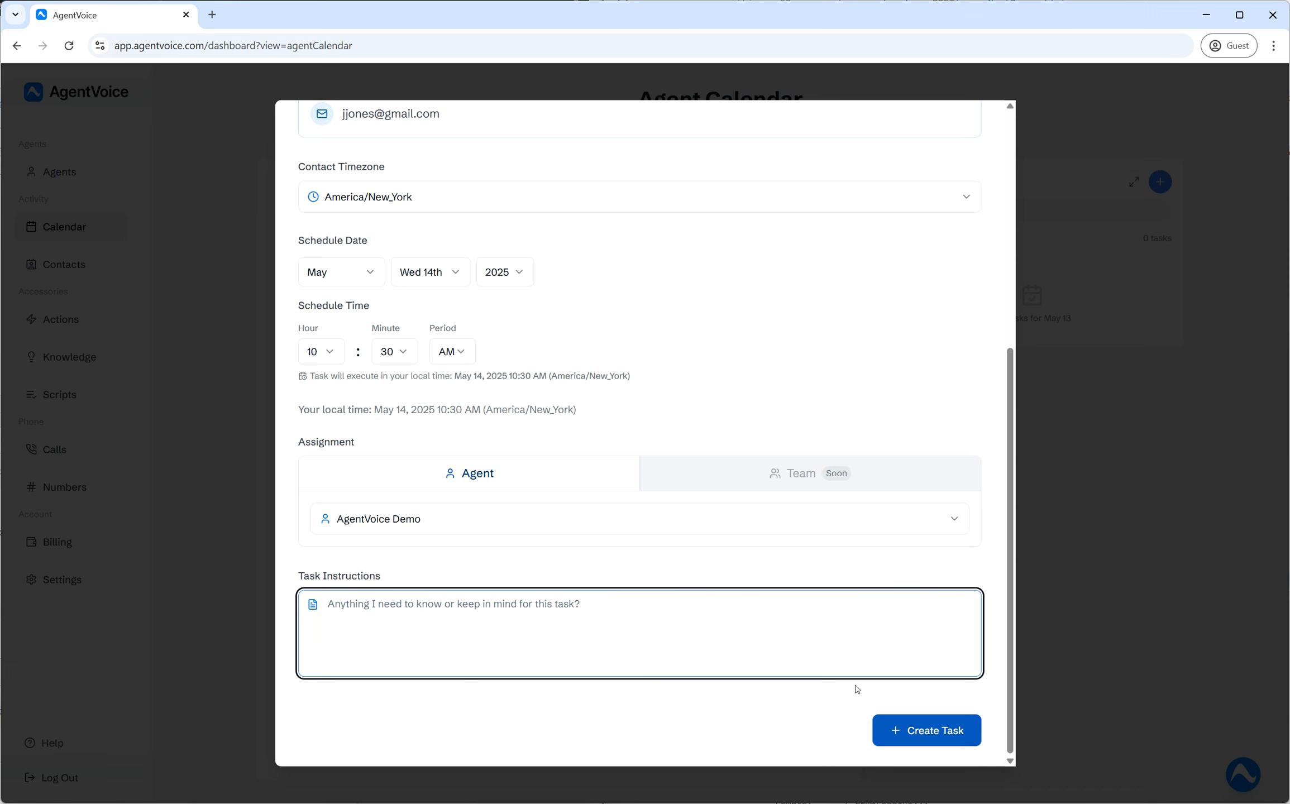
left_click(916, 730)
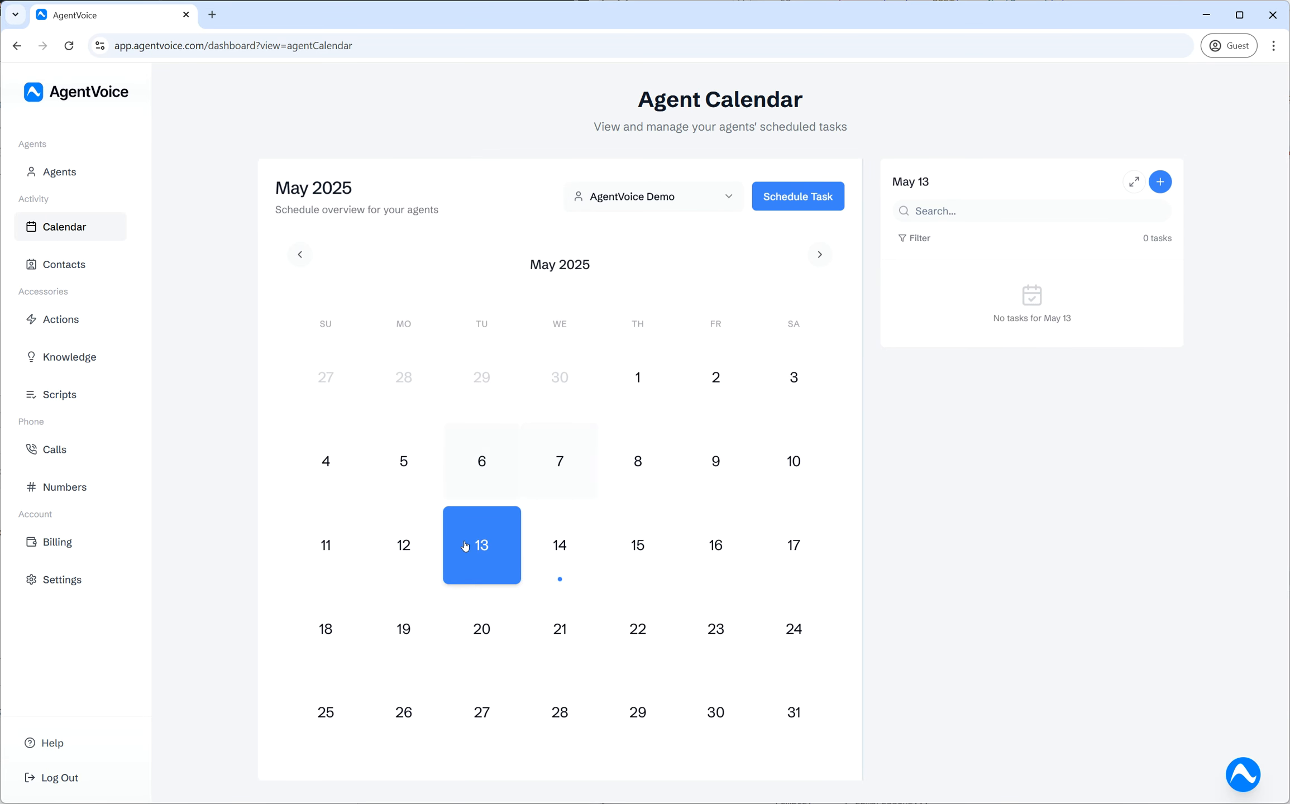
left_click(567, 574)
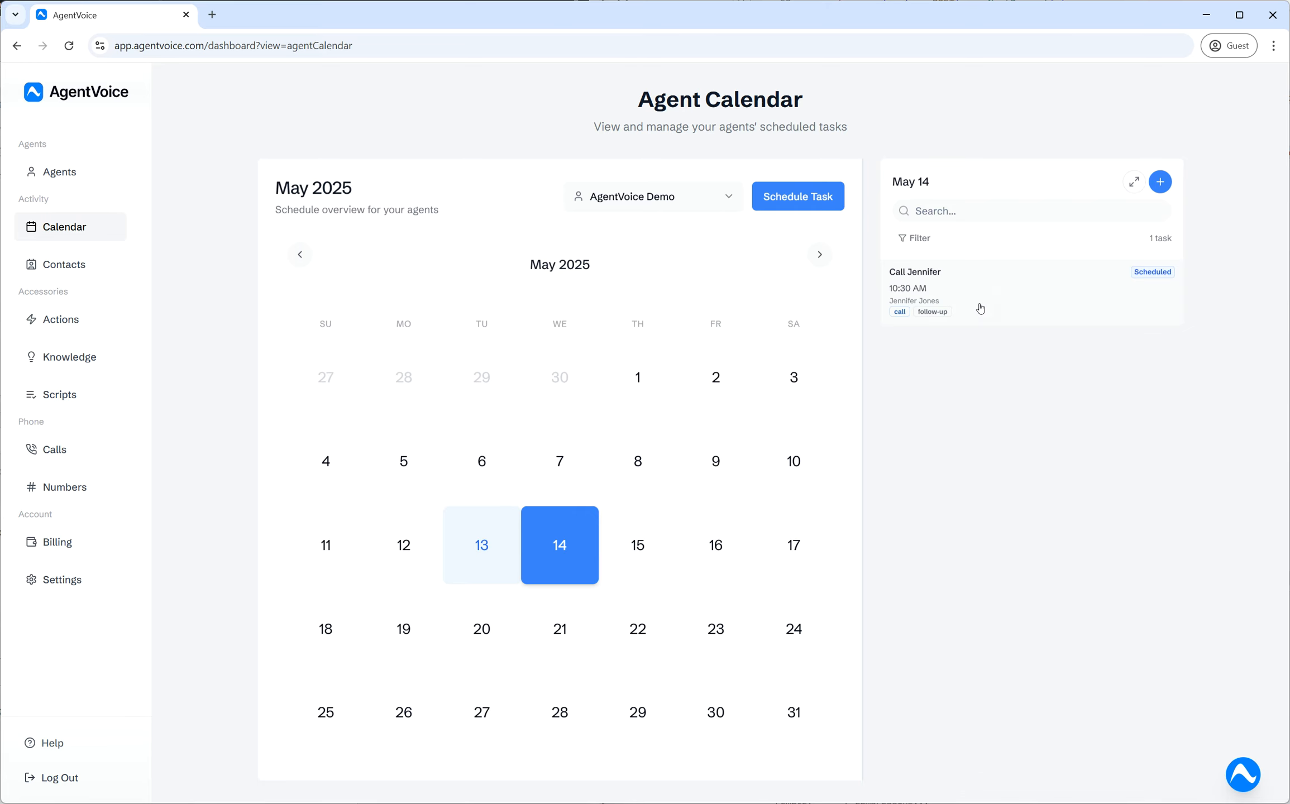
Step: Open the scheduled call from the May 14 task list, review its edit form, and close it without changes
left_click(979, 308)
scroll(446, 542, "down", 6)
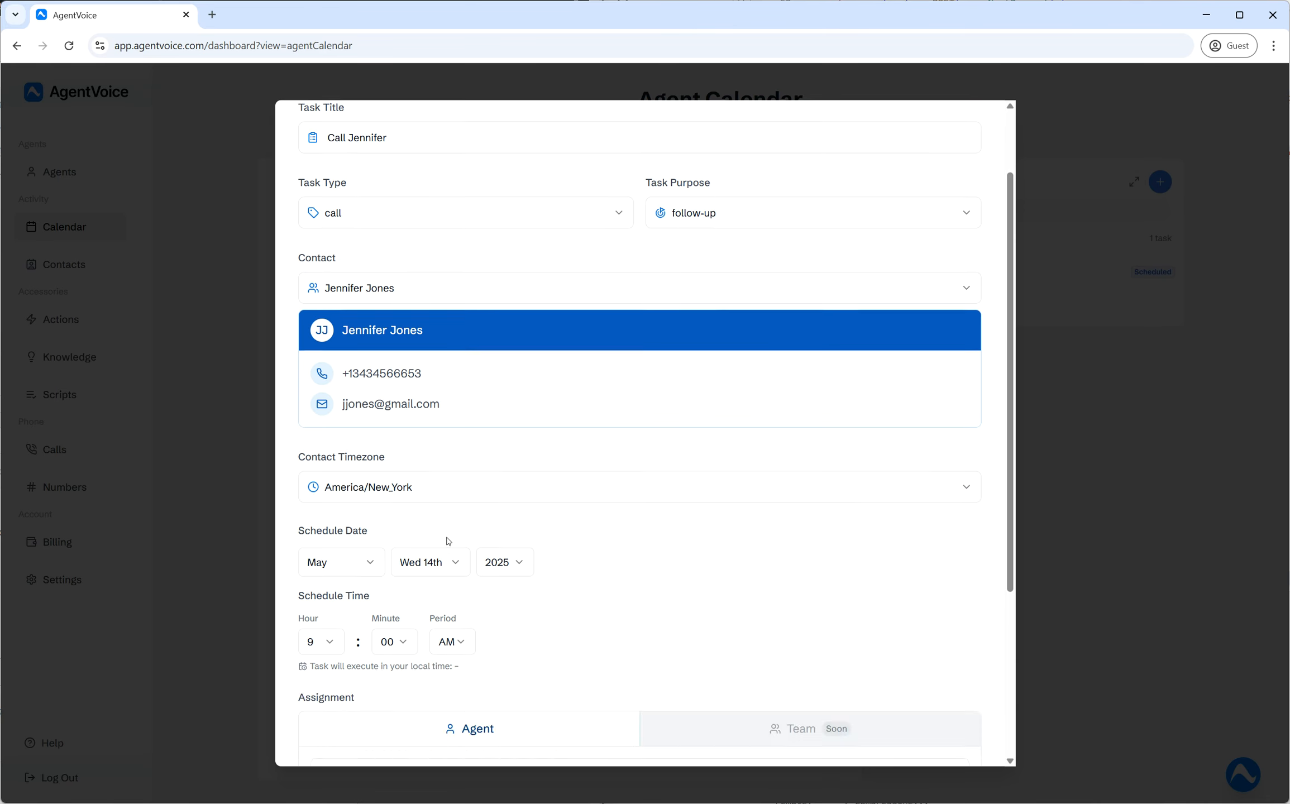
scroll(449, 535, "up", 6)
left_click(1030, 323)
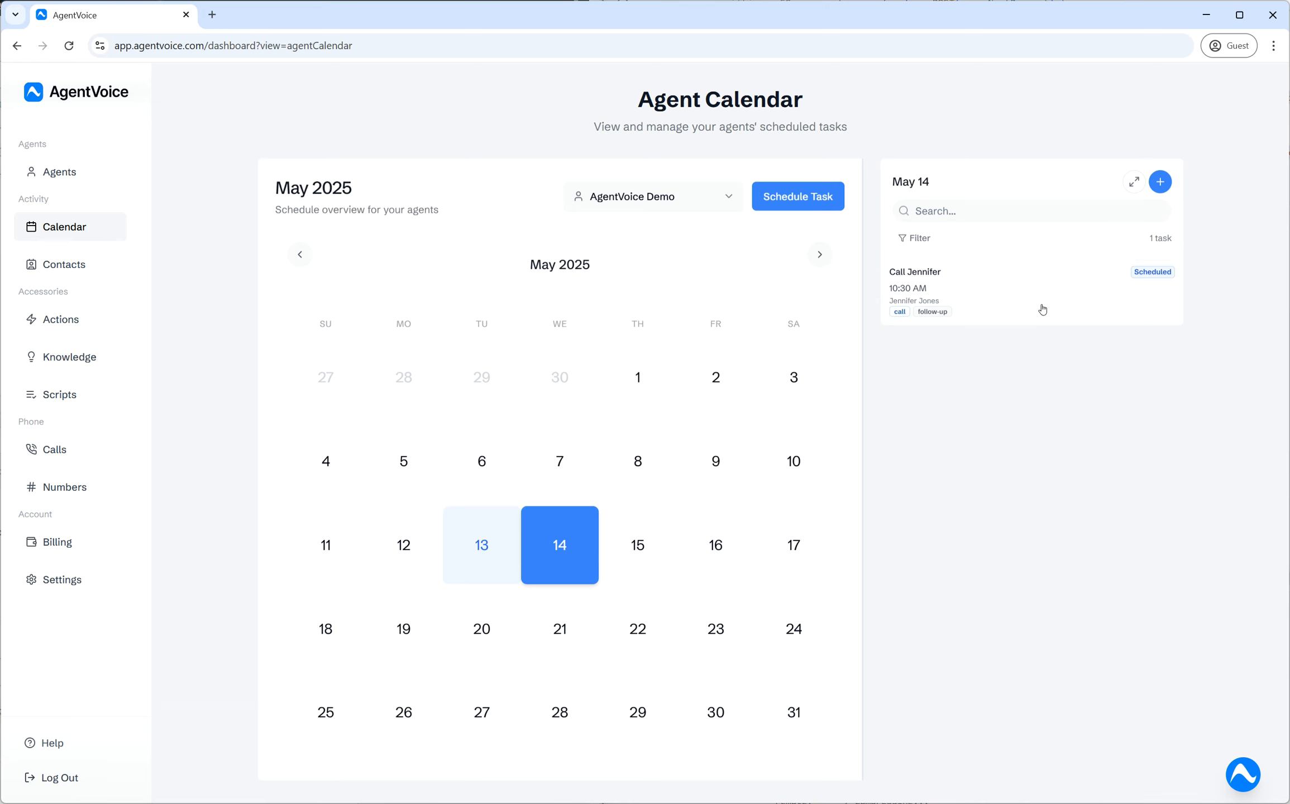
Step: Expand the May 14 task list and inspect the scheduled call's details and edit form without changing anything
left_click(1131, 185)
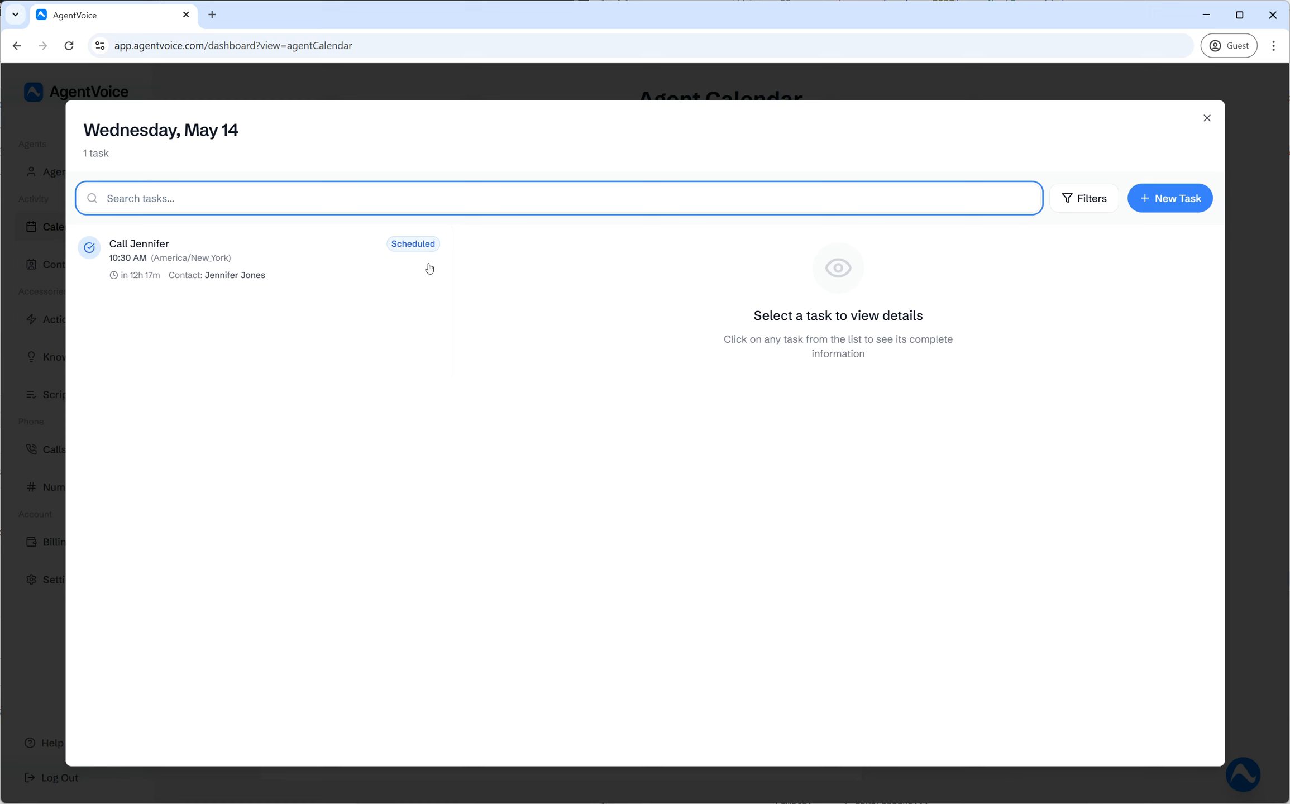
left_click(370, 289)
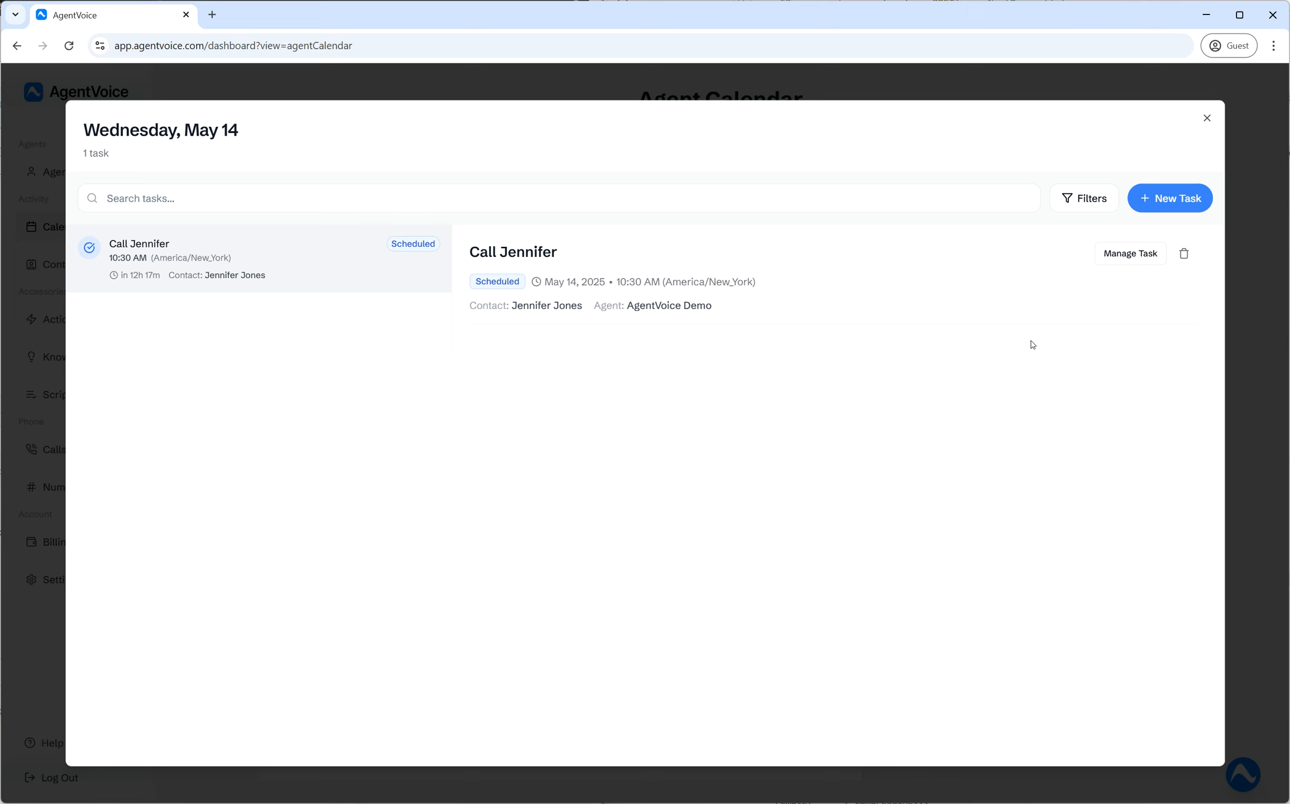
left_click(1130, 255)
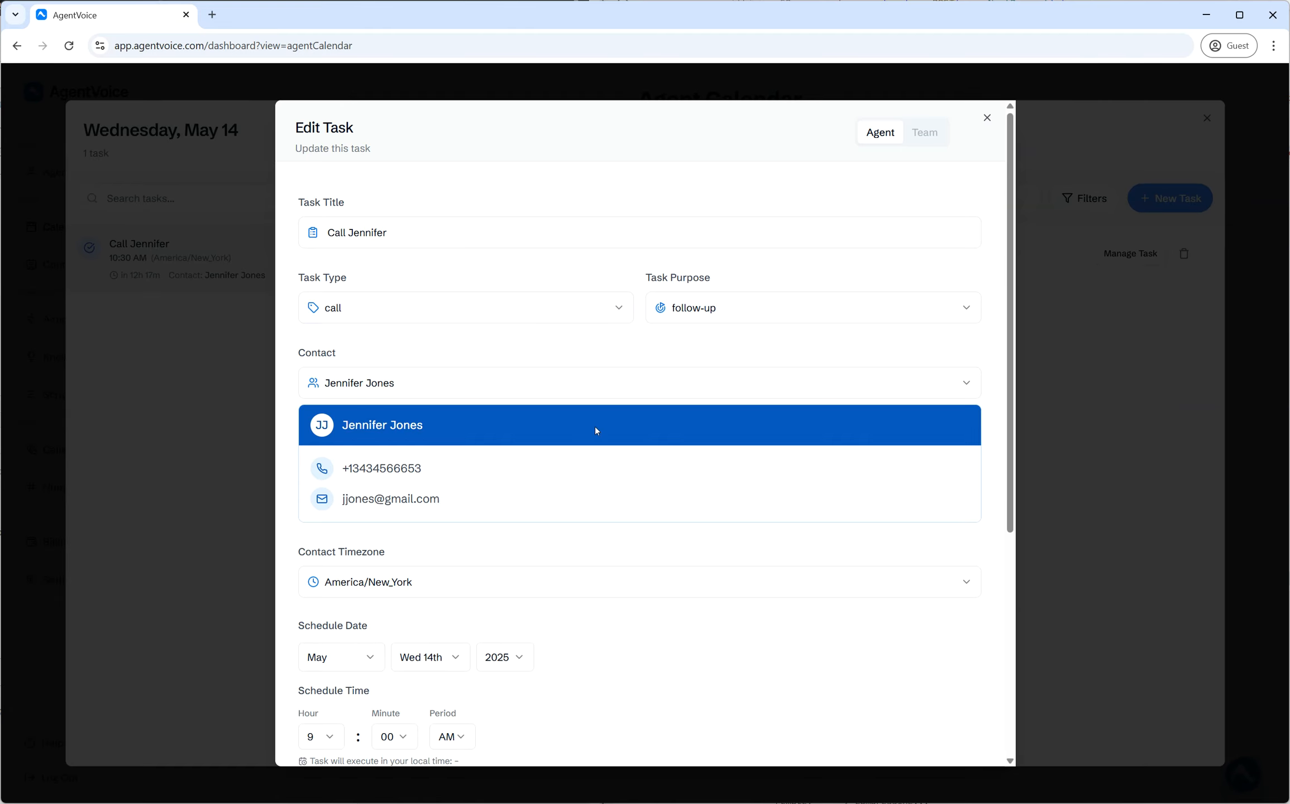
scroll(596, 417, "down", 4)
scroll(567, 485, "up", 3)
left_click(1064, 404)
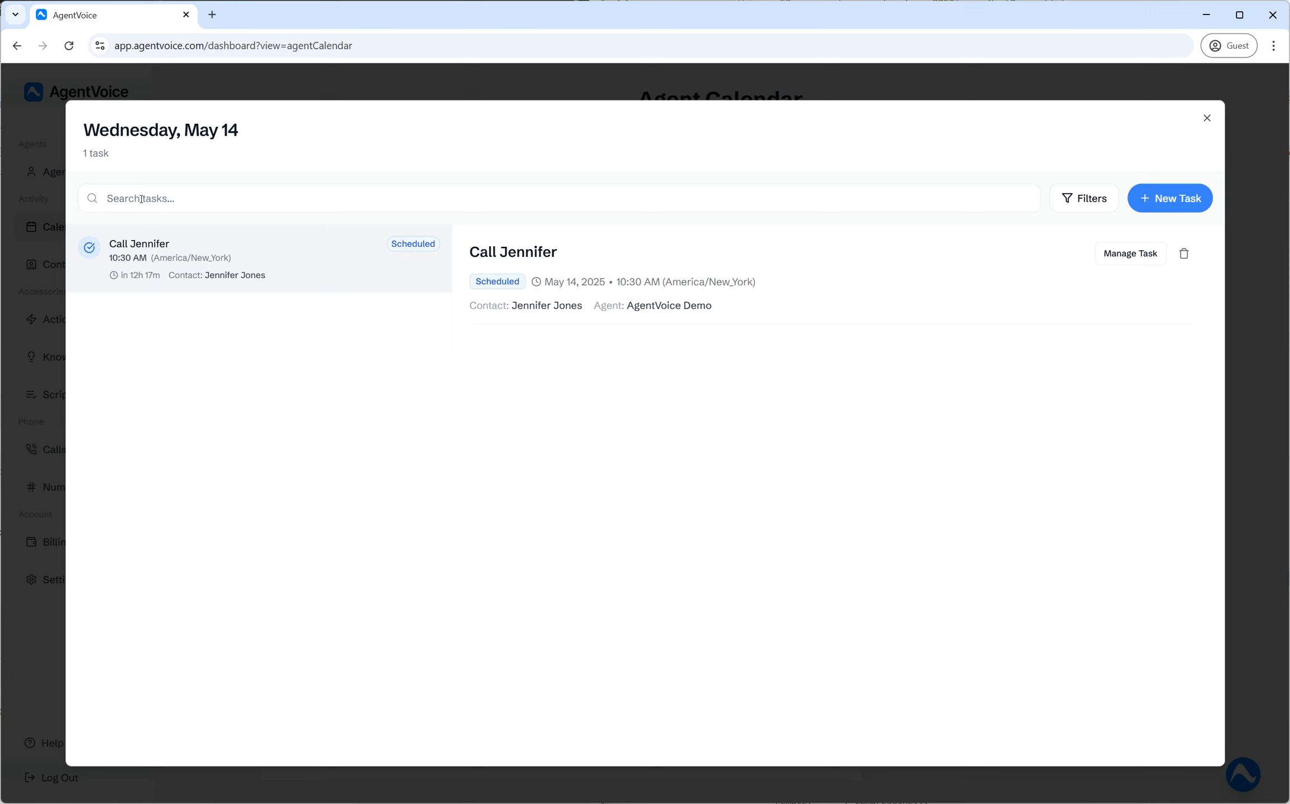
Step: Check the task search field in the expanded May 14 view without searching, and close the view
left_click(190, 193)
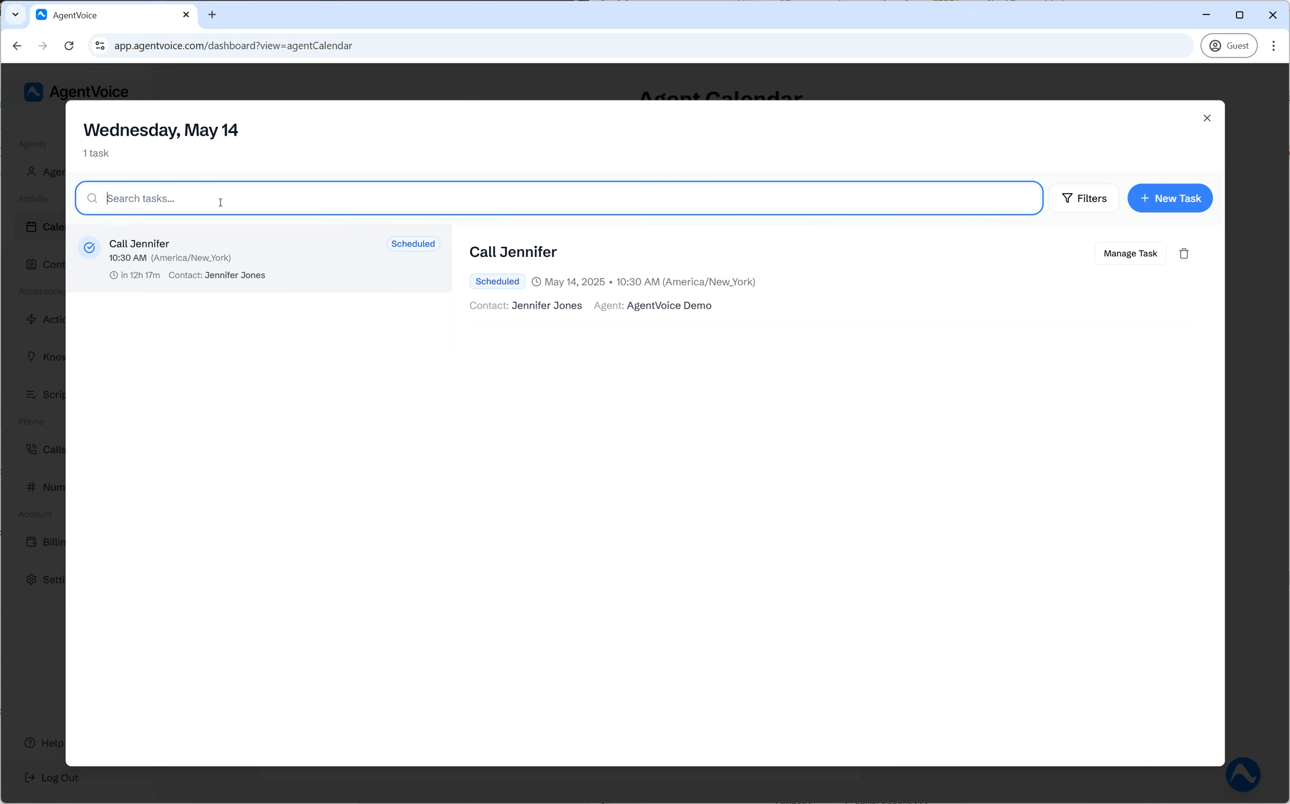
left_click(525, 152)
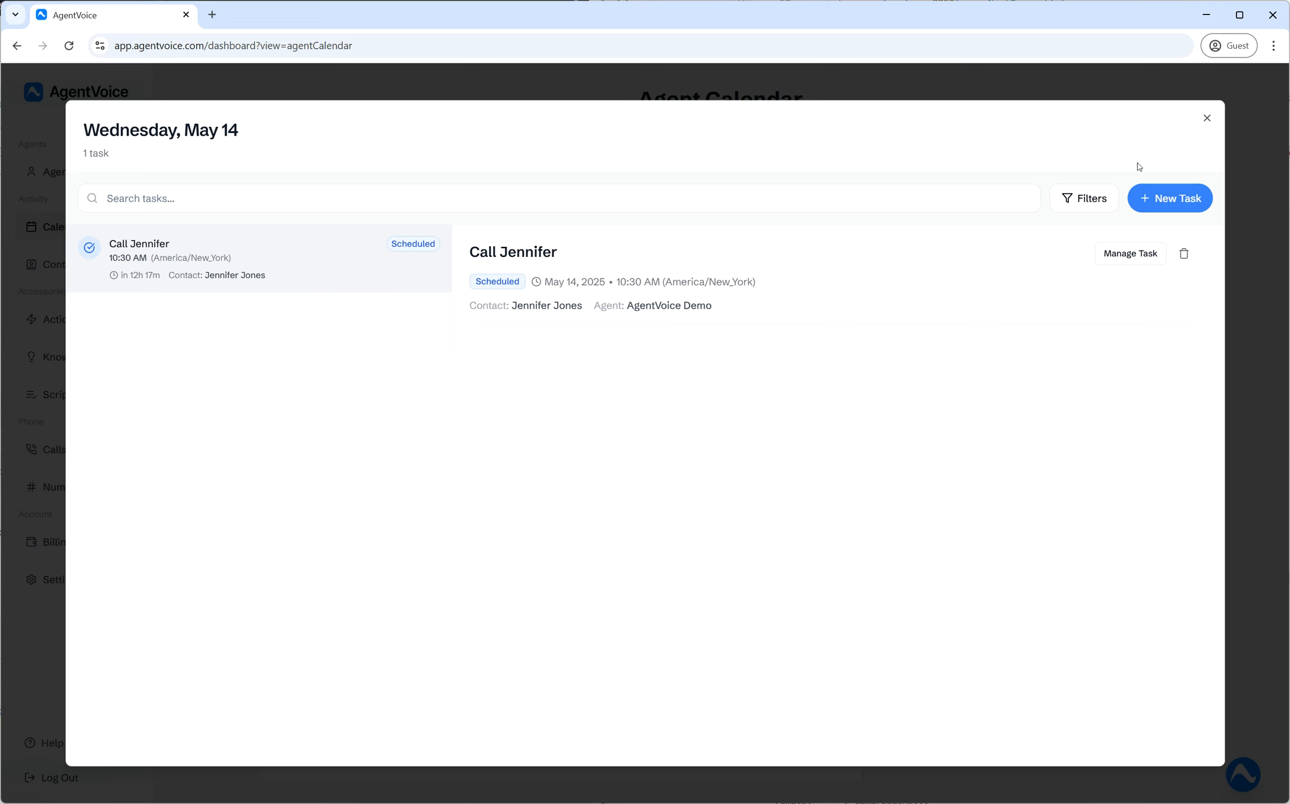
left_click(1208, 119)
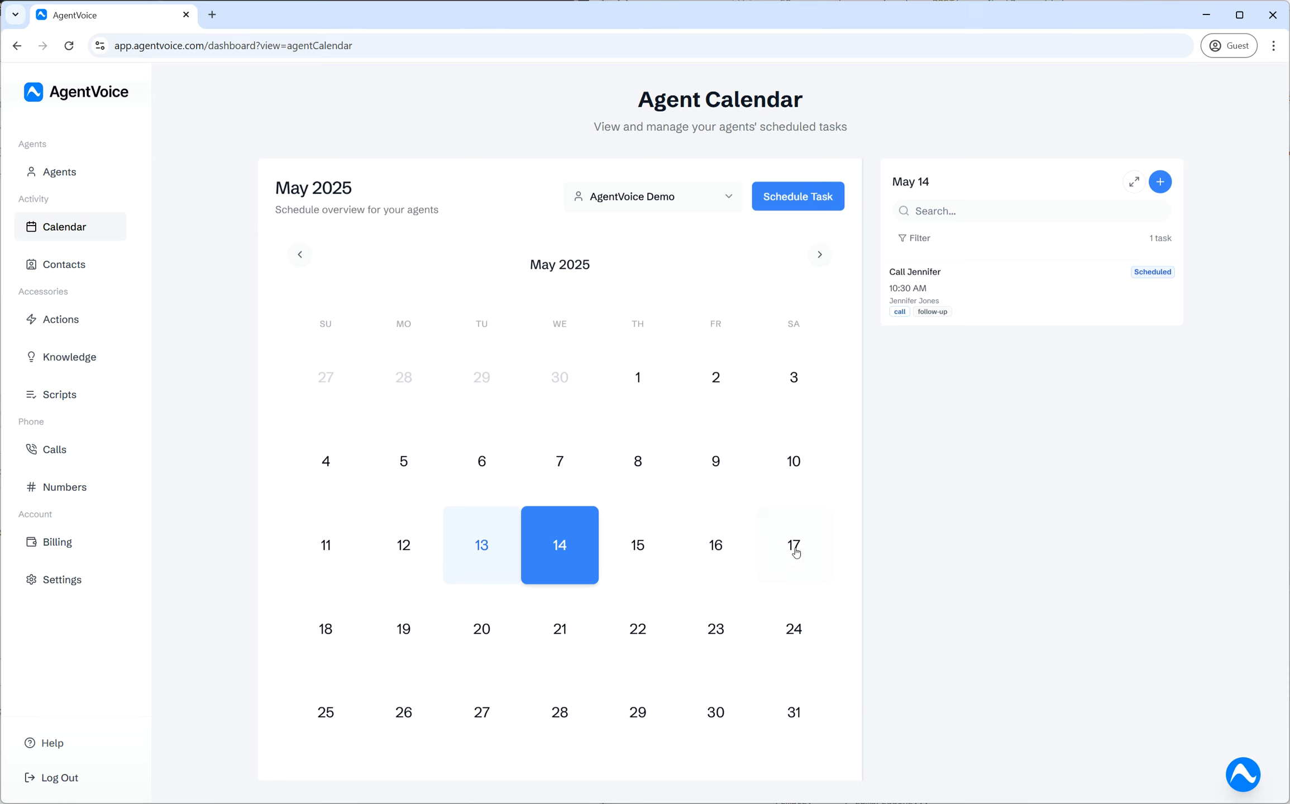
Step: Select May 17 in the calendar, view the new-task form for that date, and close it without creating a task
left_click(791, 564)
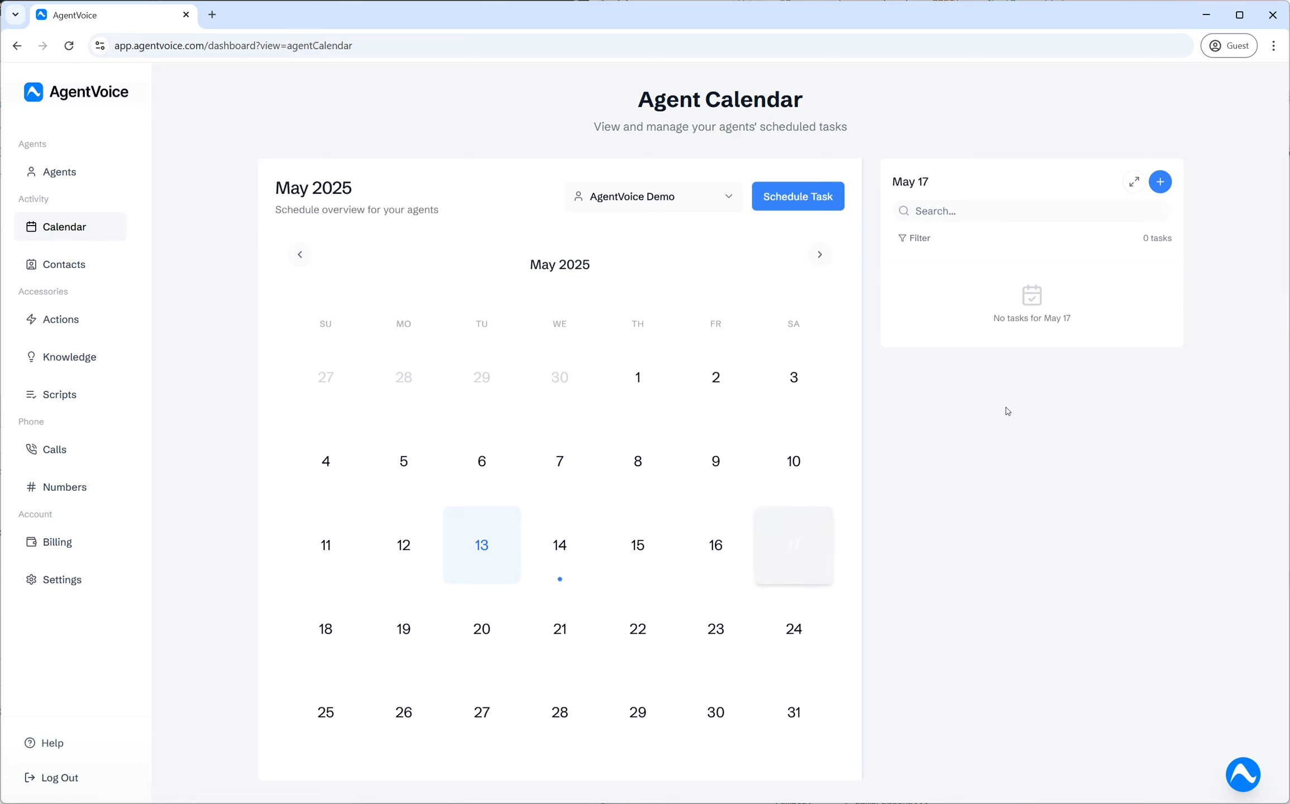
left_click(1160, 182)
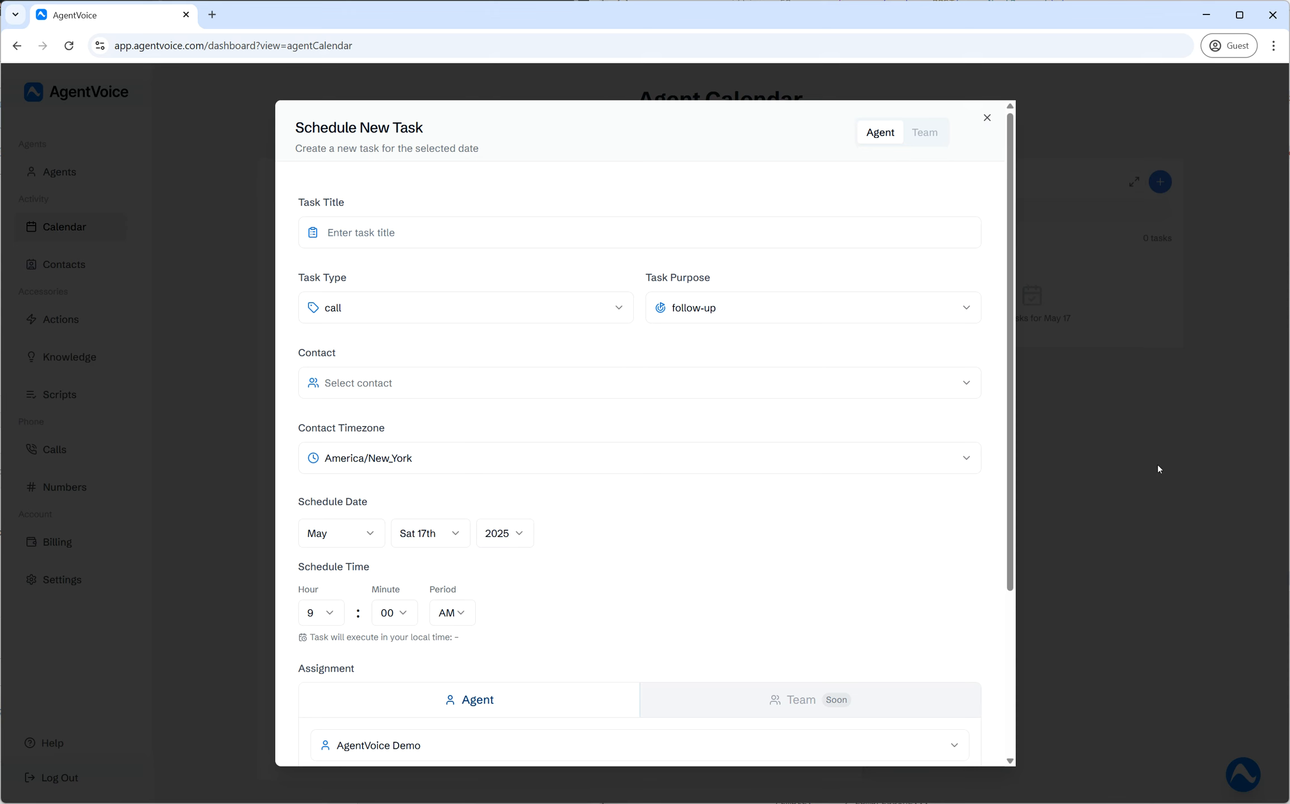
left_click(1071, 499)
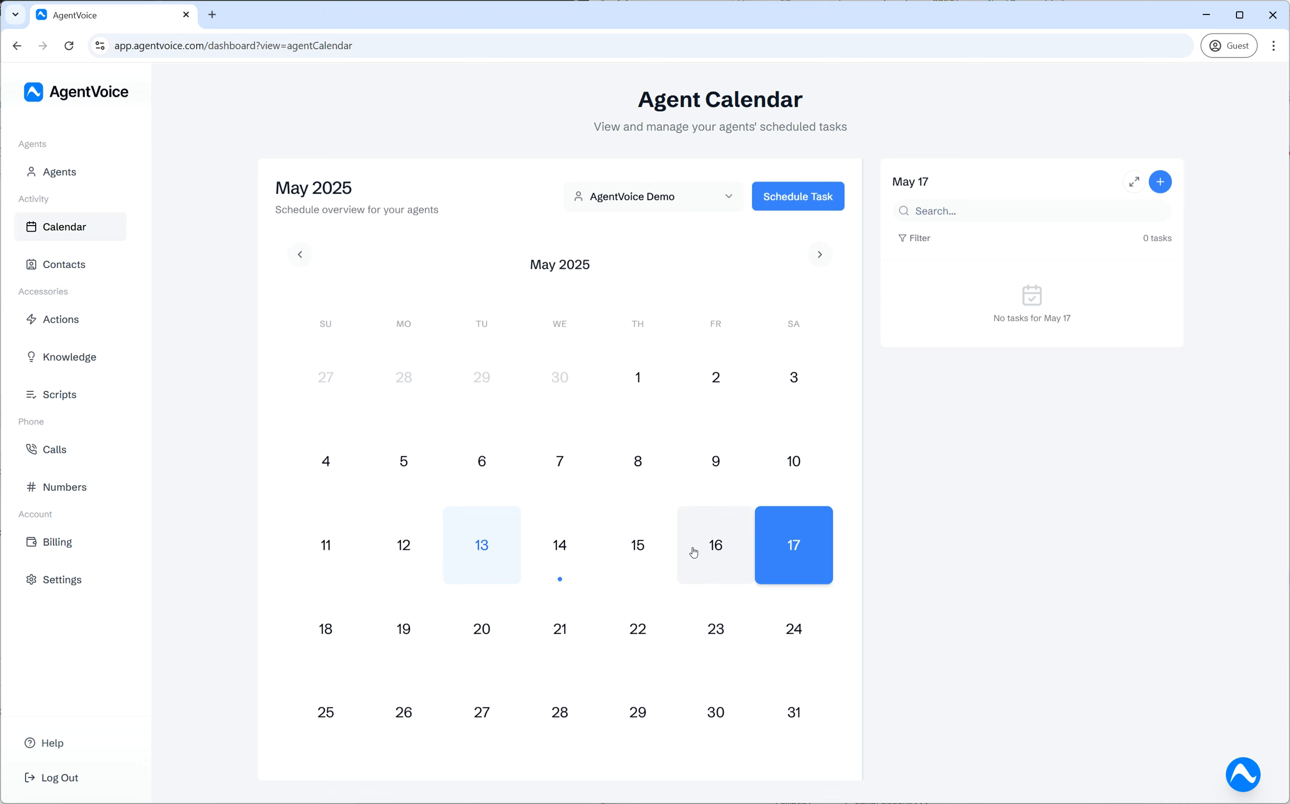
left_click(825, 542)
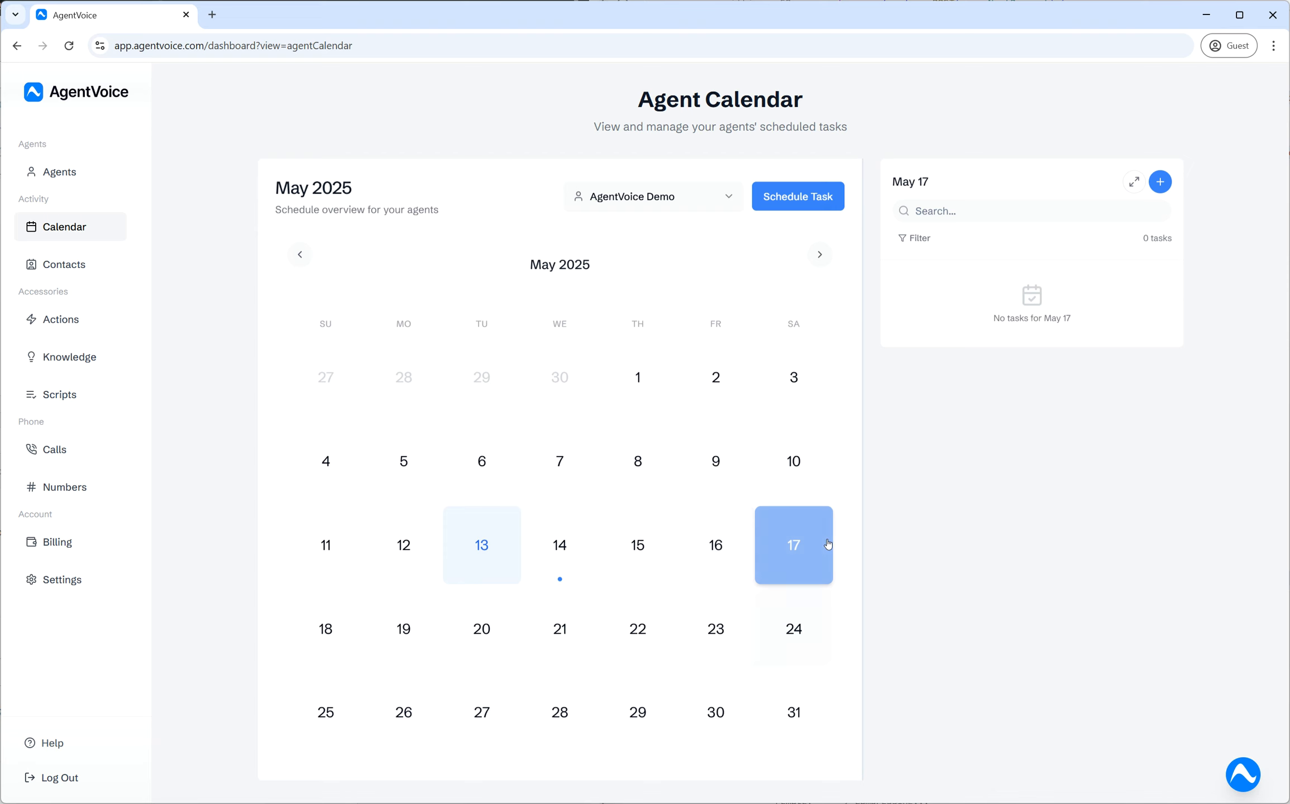